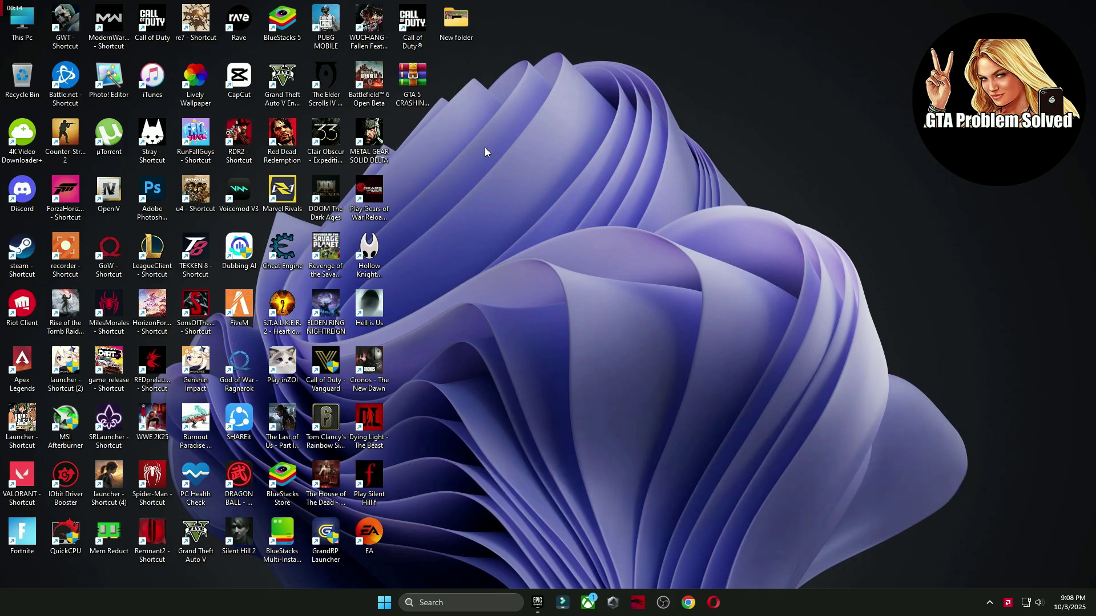
Move the GTA 5 crashing fix pack archive to an open desktop area, extract it, and place the extracted folder beside it.
{"action": "left_click_drag", "start_coordinate": [413, 80], "coordinate": [579, 217]}
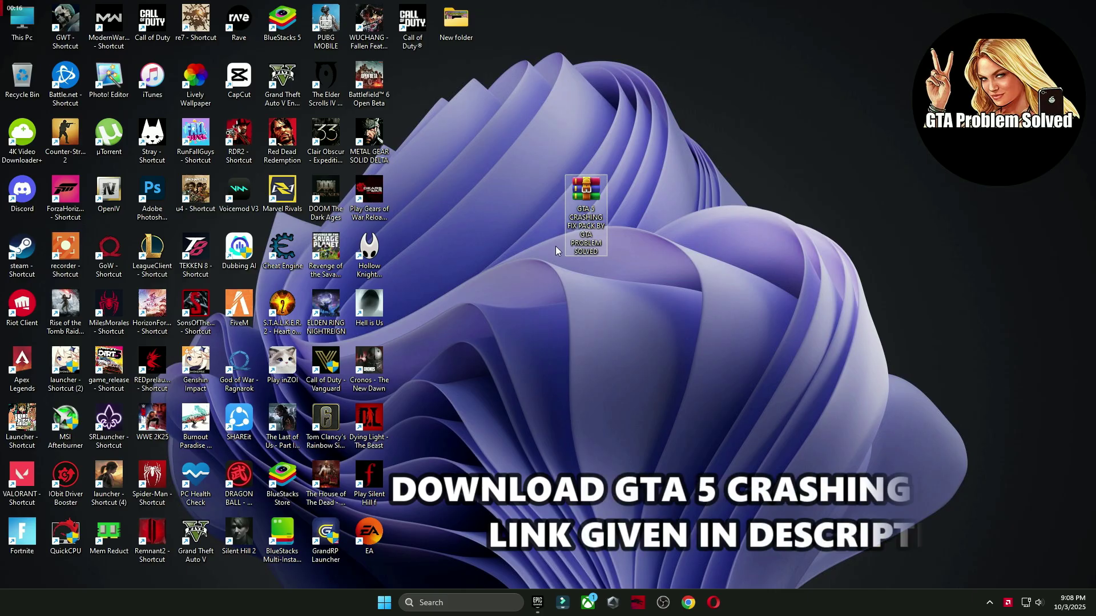
{"action": "right_click", "coordinate": [574, 198]}
{"action": "mouse_move", "coordinate": [609, 422]}
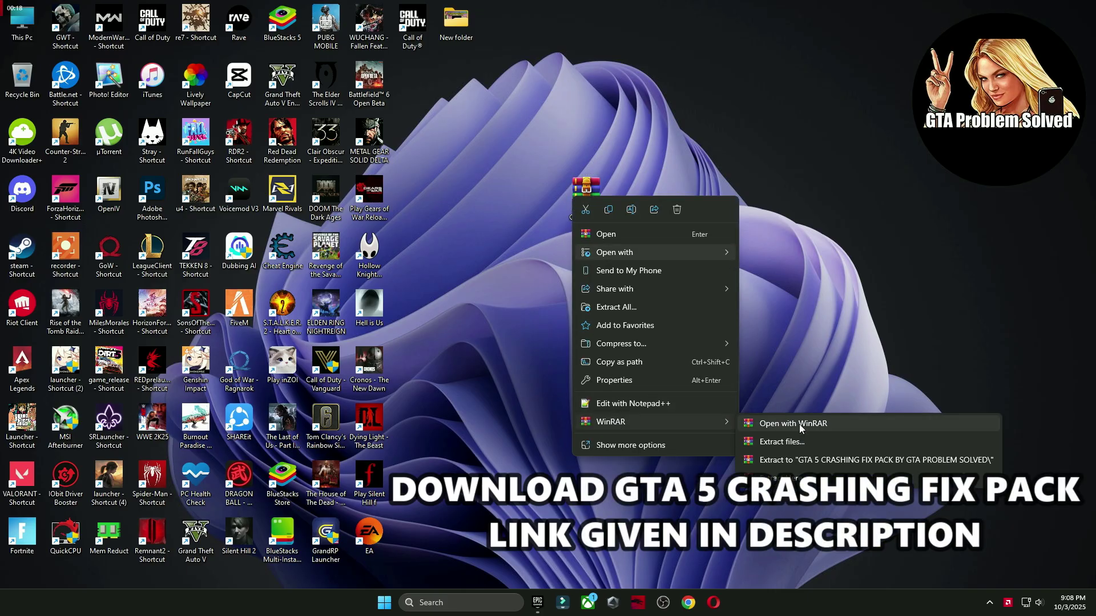
{"action": "left_click", "coordinate": [767, 478]}
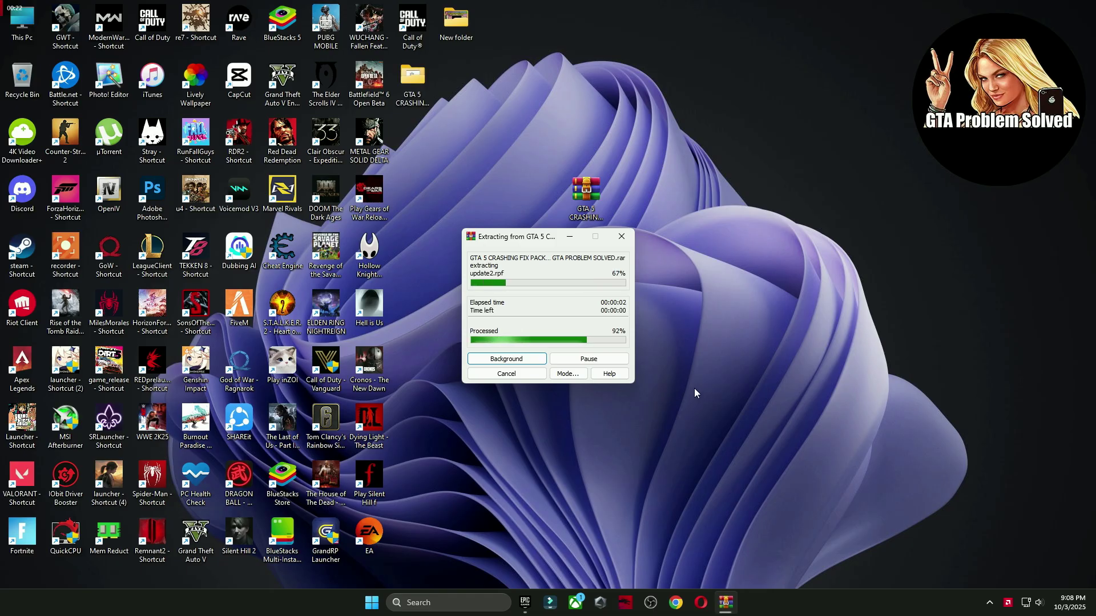
{"action": "left_click_drag", "start_coordinate": [413, 83], "coordinate": [550, 198]}
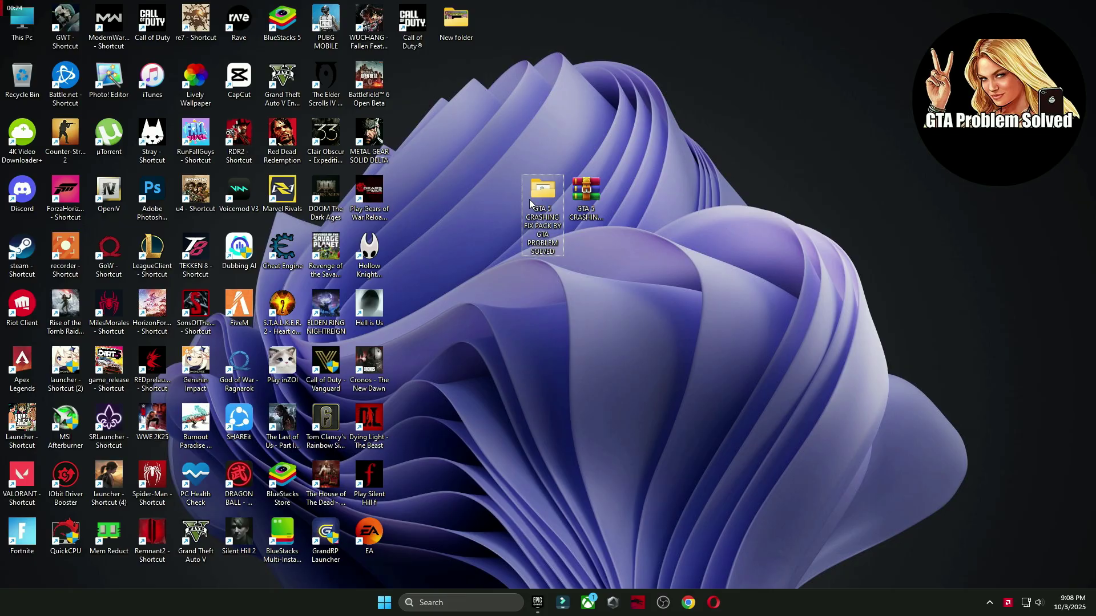
Run dxwebsetup from the DirectX folder of the extracted fix pack and allow it to make changes.
{"action": "double_click", "coordinate": [542, 206]}
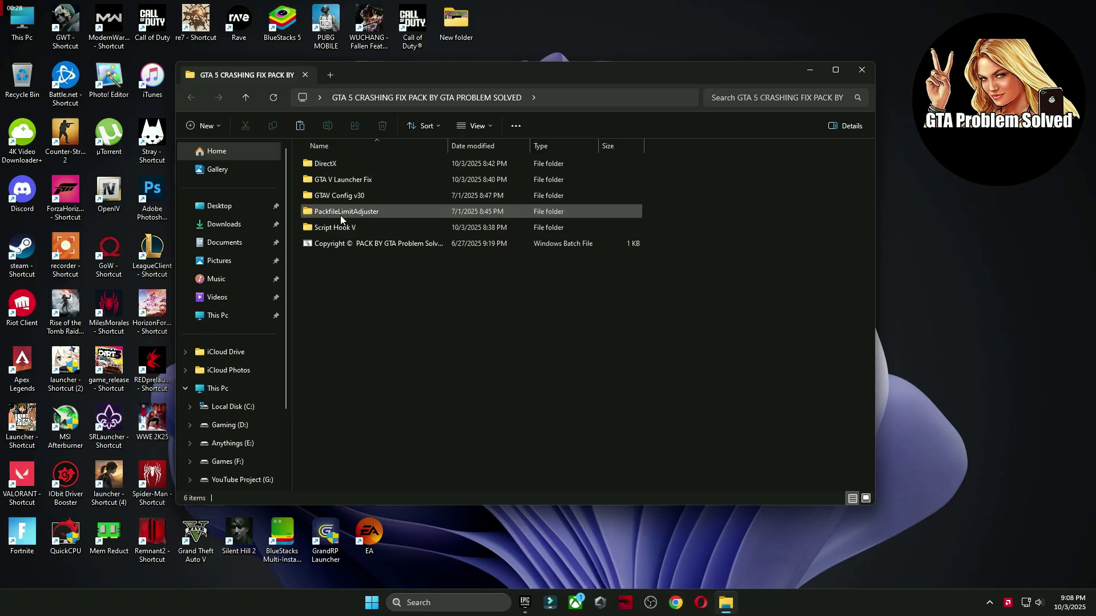
{"action": "left_click", "coordinate": [333, 167]}
{"action": "double_click", "coordinate": [333, 166]}
{"action": "double_click", "coordinate": [340, 166]}
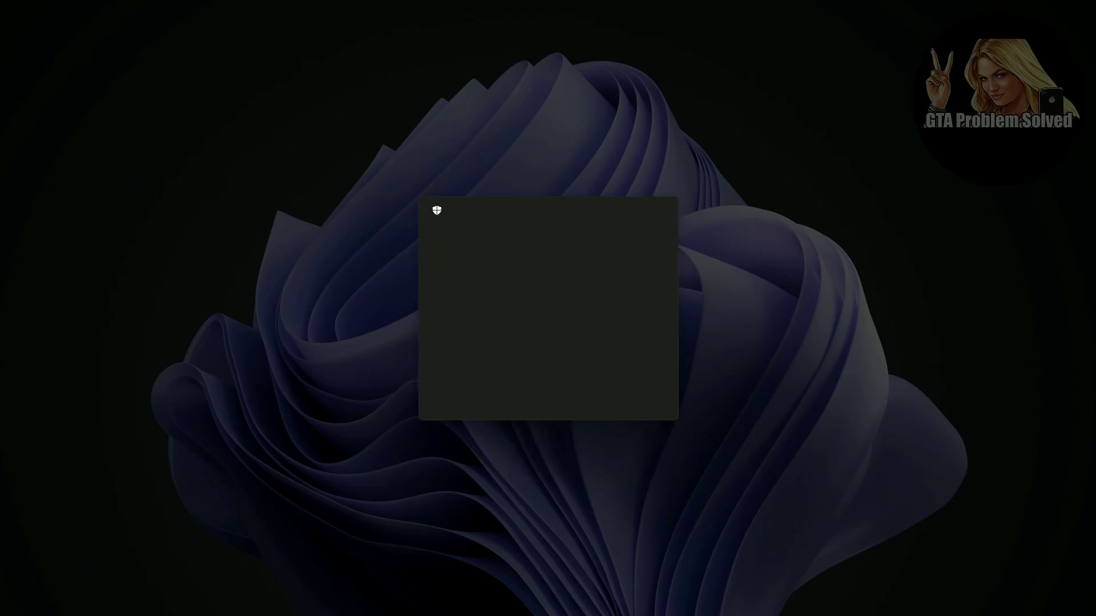
{"action": "left_click", "coordinate": [486, 397]}
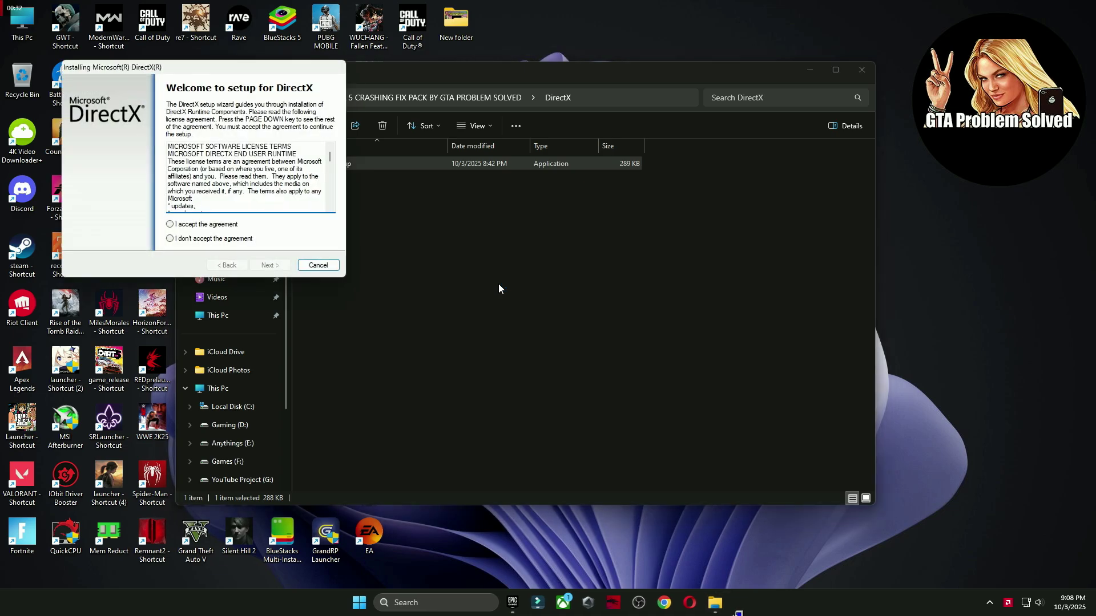
Accept the DirectX license agreement and go through the setup wizard to the end.
{"action": "left_click", "coordinate": [536, 352]}
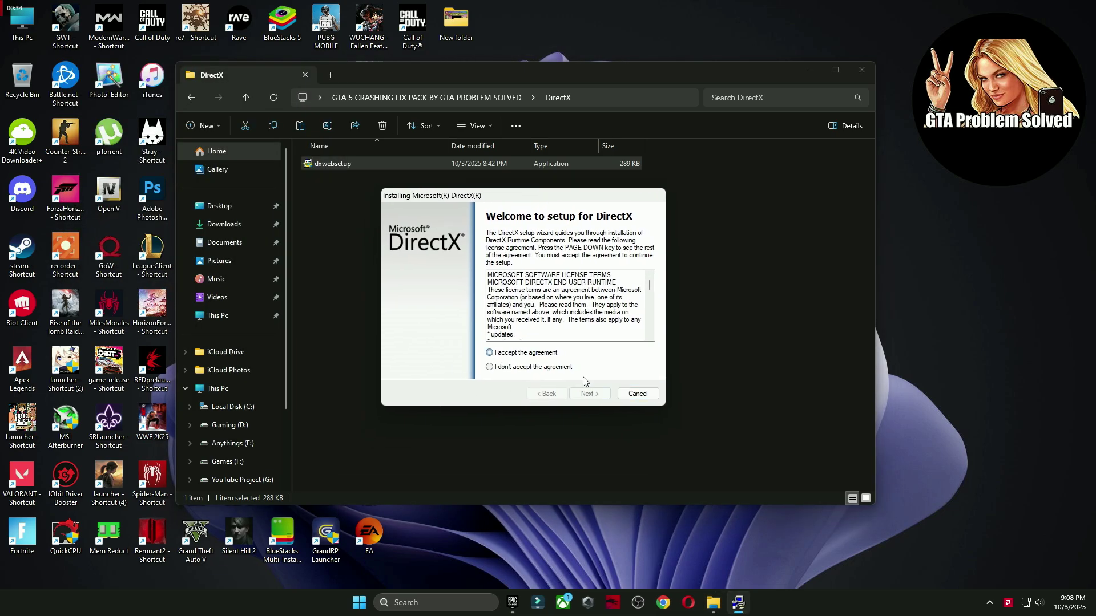
{"action": "left_click", "coordinate": [589, 393]}
{"action": "left_click", "coordinate": [590, 394]}
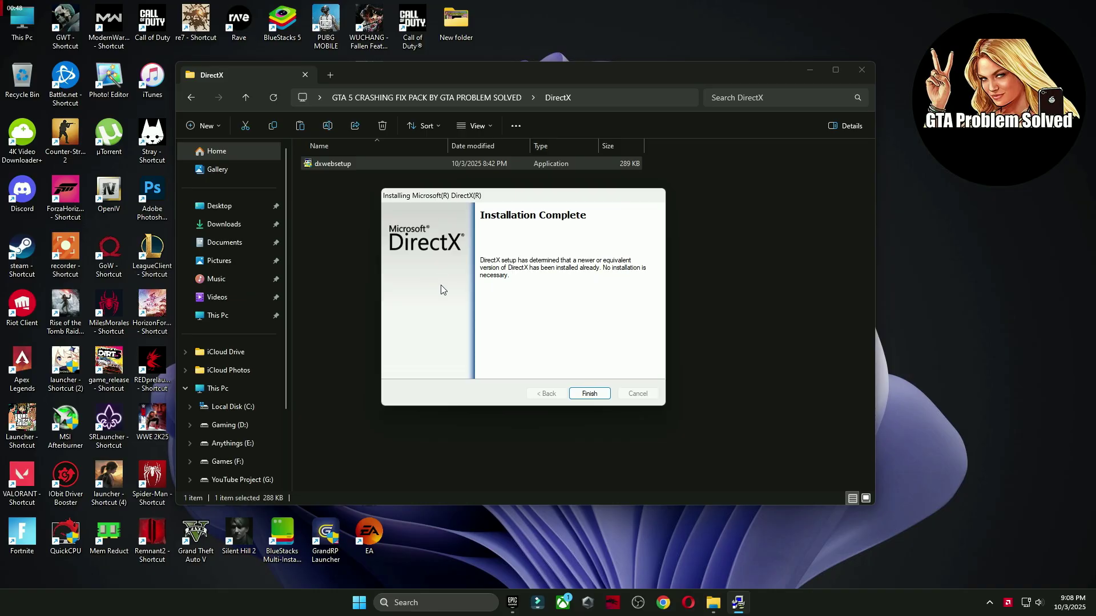
{"action": "left_click", "coordinate": [588, 393]}
Copy all the files in the fix pack's GTA V Launcher Fix folder.
{"action": "left_click", "coordinate": [191, 97]}
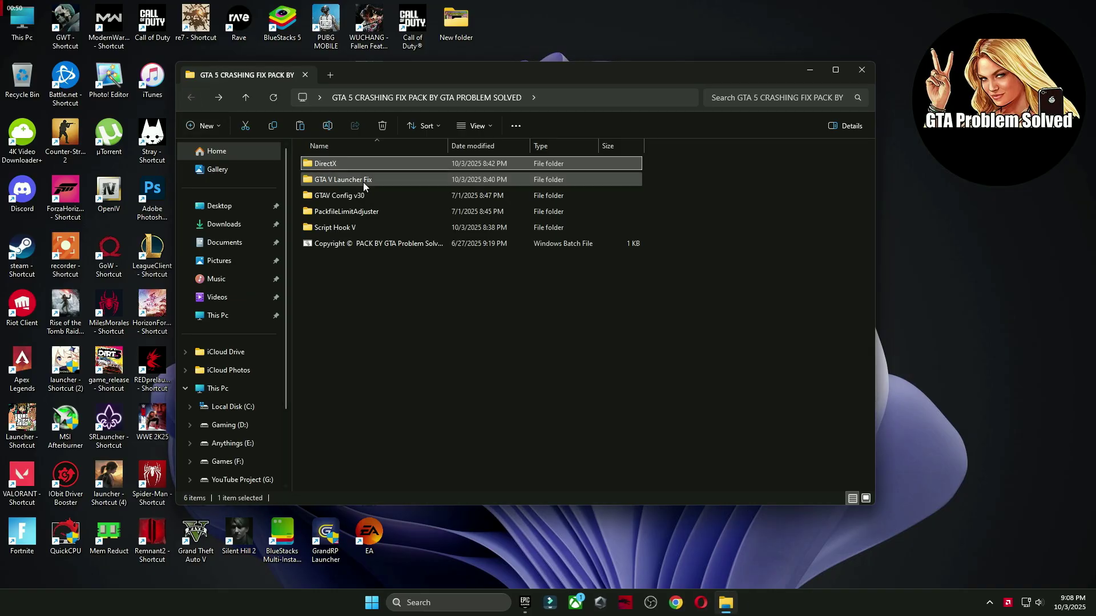
{"action": "double_click", "coordinate": [363, 180]}
{"action": "left_click_drag", "start_coordinate": [425, 342], "coordinate": [346, 166]}
{"action": "right_click", "coordinate": [345, 165]}
{"action": "left_click", "coordinate": [385, 177]}
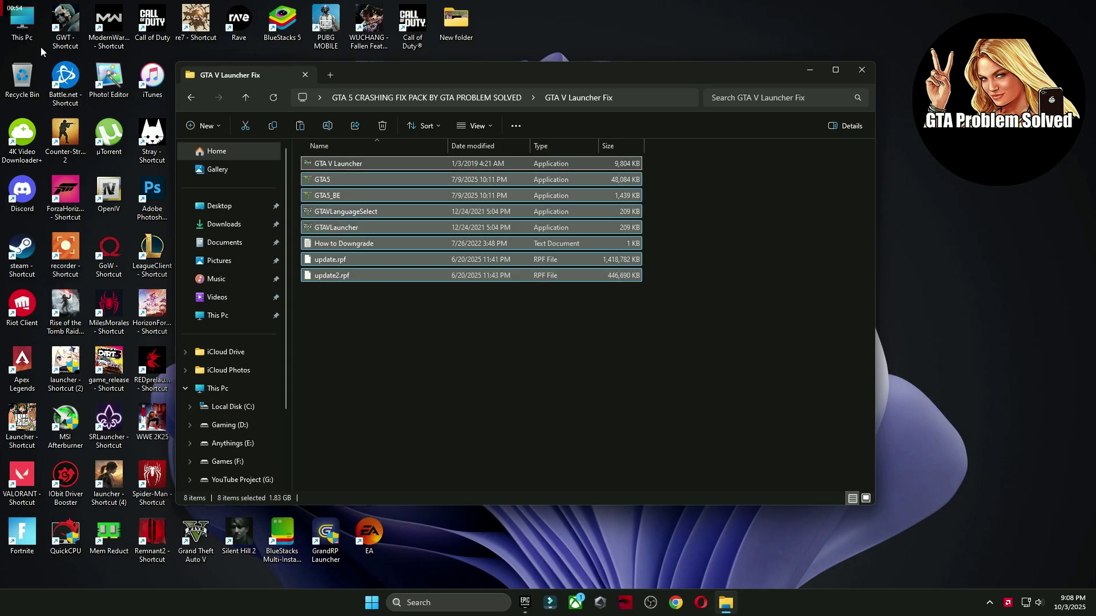
Paste the launcher fix files into the GTAV folder on the Games (F:) drive, replacing the existing files.
{"action": "key", "text": "super+e"}
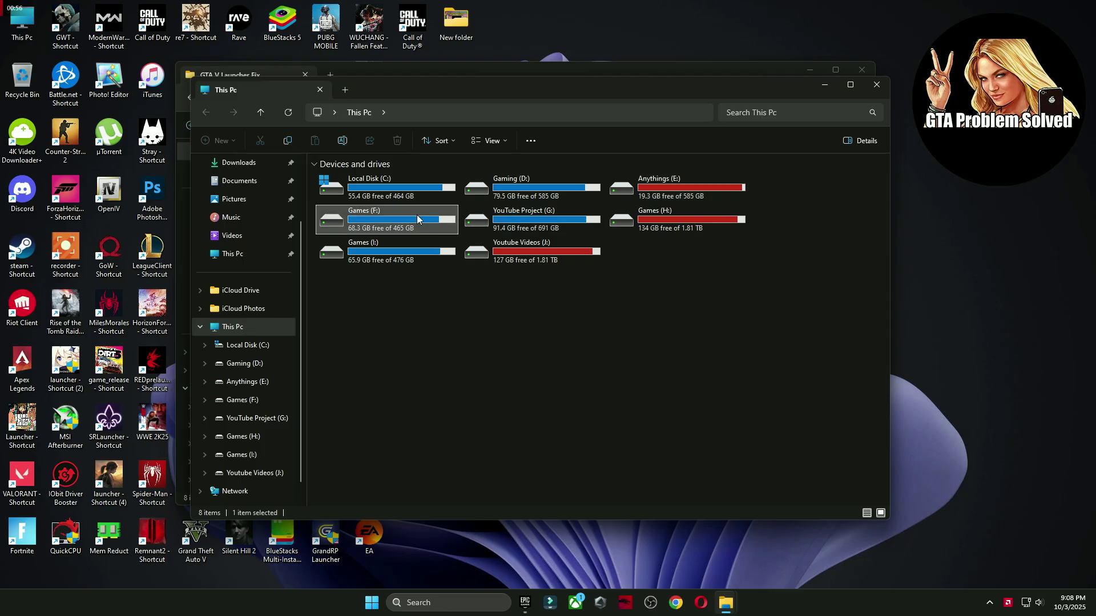
{"action": "double_click", "coordinate": [394, 220]}
{"action": "double_click", "coordinate": [425, 223]}
{"action": "scroll", "coordinate": [603, 318], "scroll_direction": "down", "scroll_amount": 8}
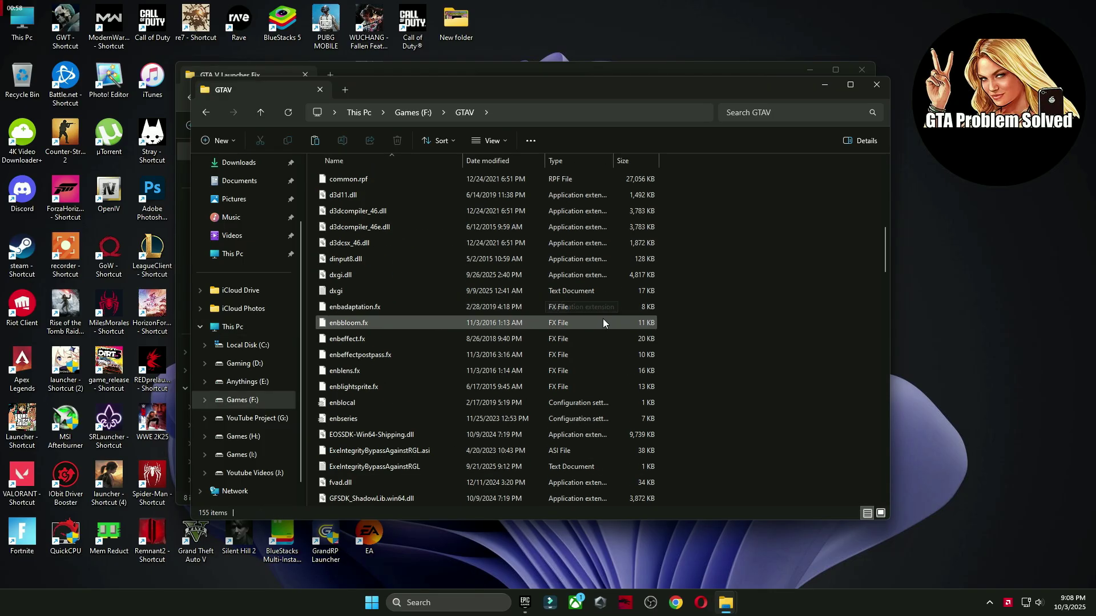
{"action": "right_click", "coordinate": [724, 316]}
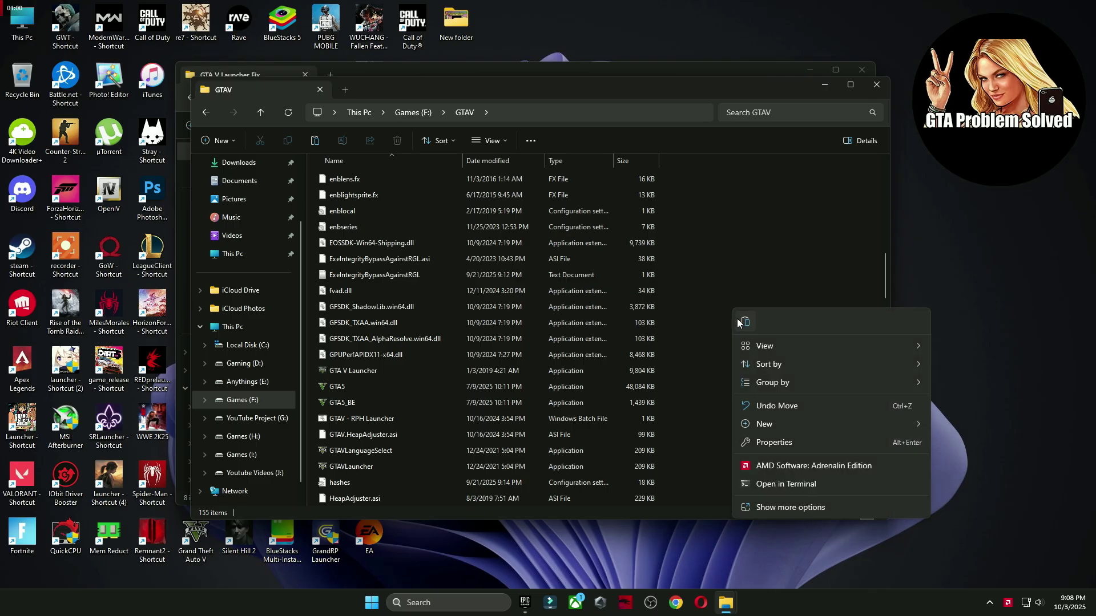
{"action": "left_click", "coordinate": [738, 318]}
{"action": "left_click", "coordinate": [533, 220]}
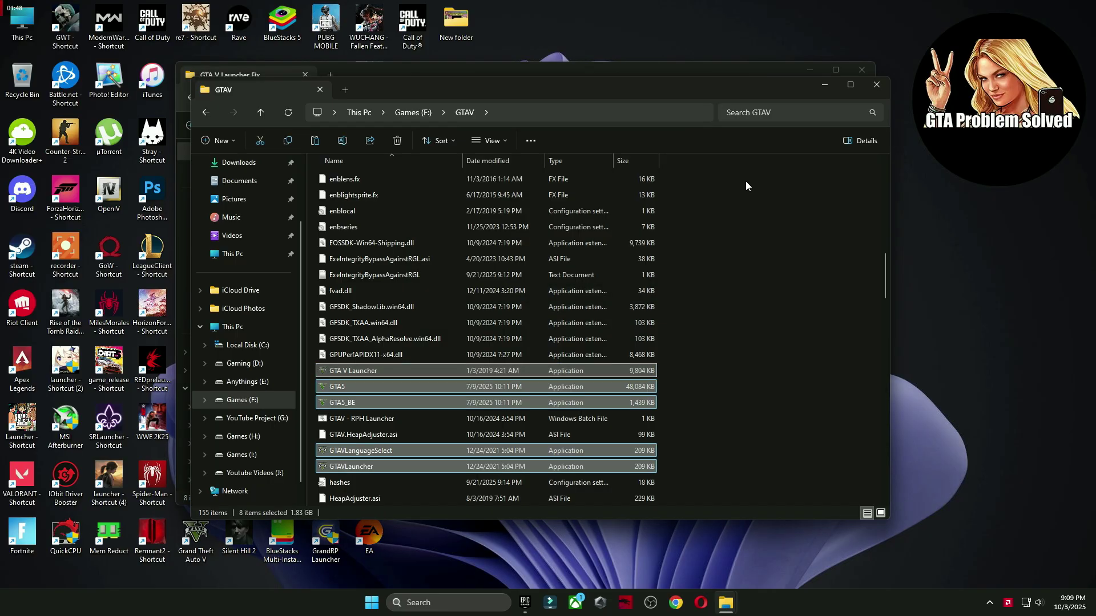
Copy PackfileLimitAdjuster.asi and its configuration settings file from the fix pack's PackfileLimitAdjuster folder.
{"action": "left_click", "coordinate": [588, 74]}
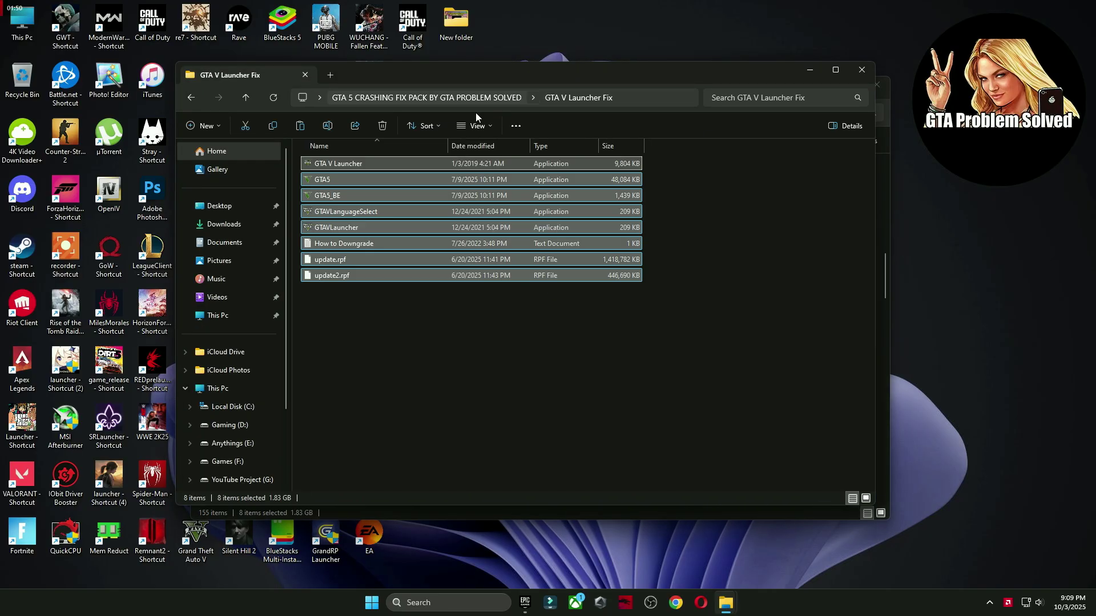
{"action": "left_click", "coordinate": [190, 98]}
{"action": "left_click", "coordinate": [350, 200]}
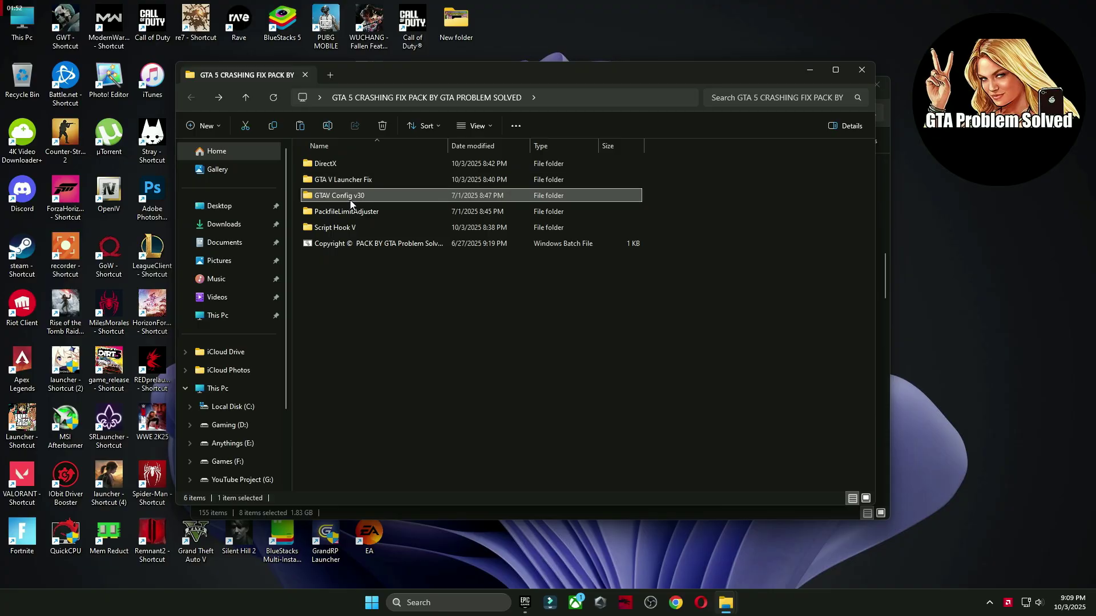
{"action": "double_click", "coordinate": [351, 215]}
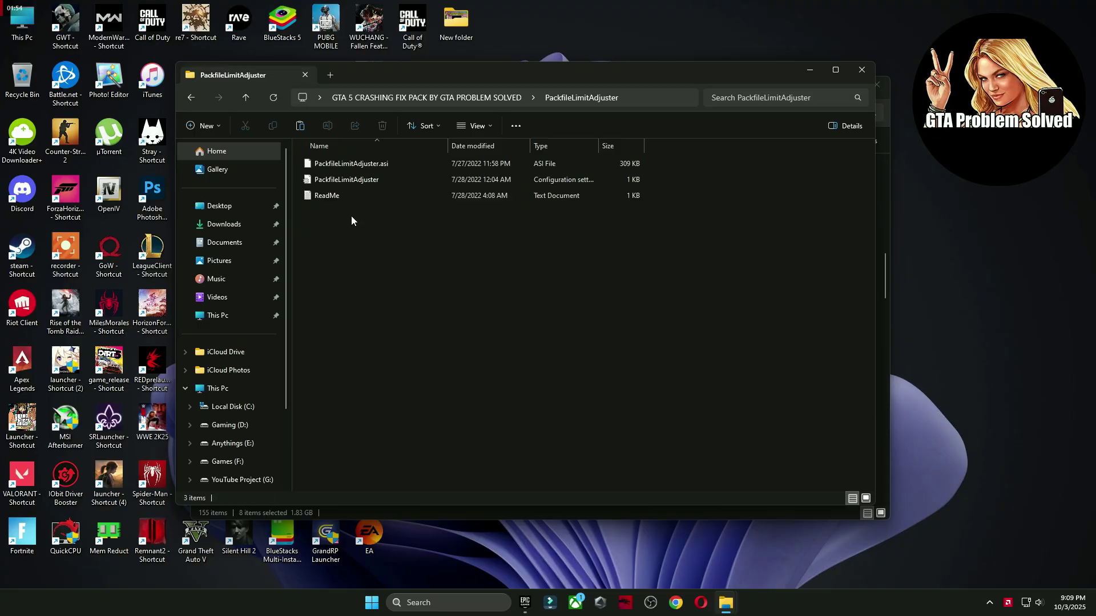
{"action": "left_click_drag", "start_coordinate": [662, 162], "coordinate": [619, 180]}
{"action": "right_click", "coordinate": [502, 180]}
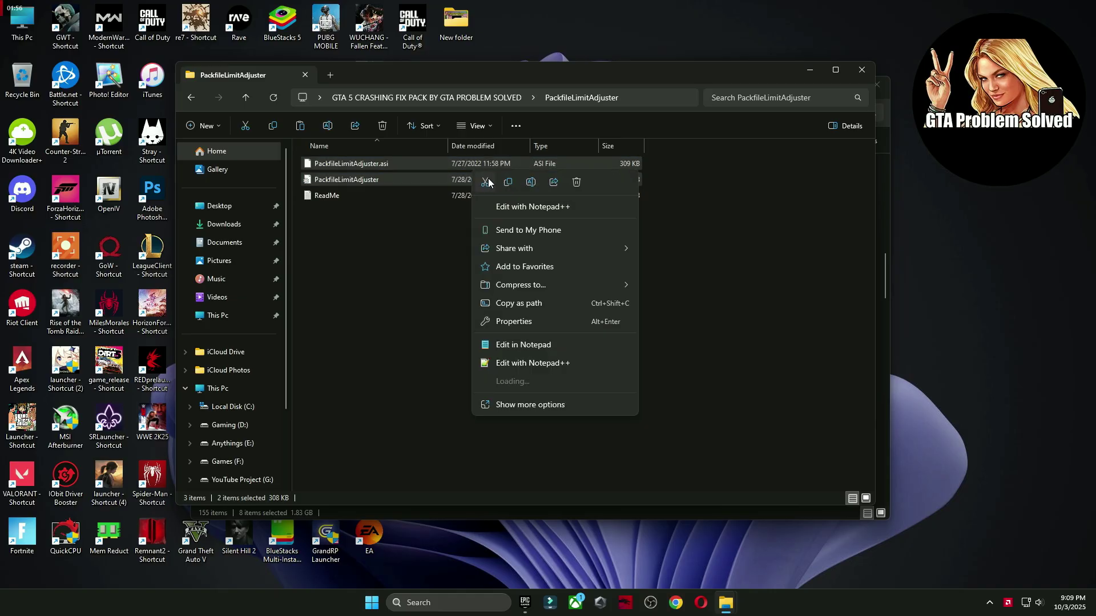
{"action": "left_click", "coordinate": [501, 180]}
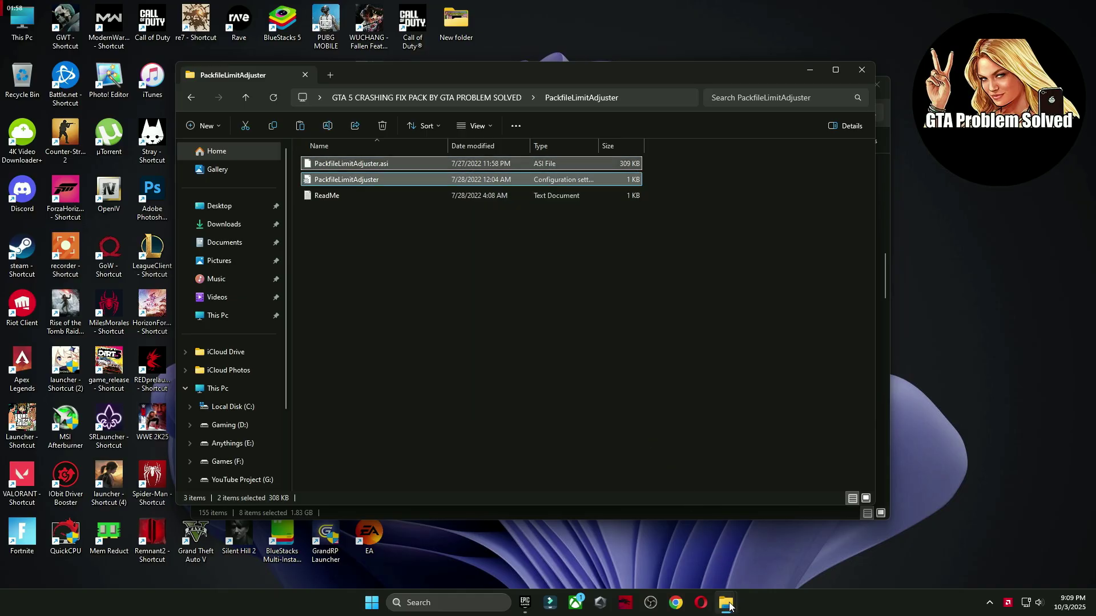
Paste the two PackfileLimitAdjuster files into the GTAV folder, replacing the existing ones, and minimize that window.
{"action": "mouse_move", "coordinate": [728, 604]}
{"action": "left_click", "coordinate": [758, 585]}
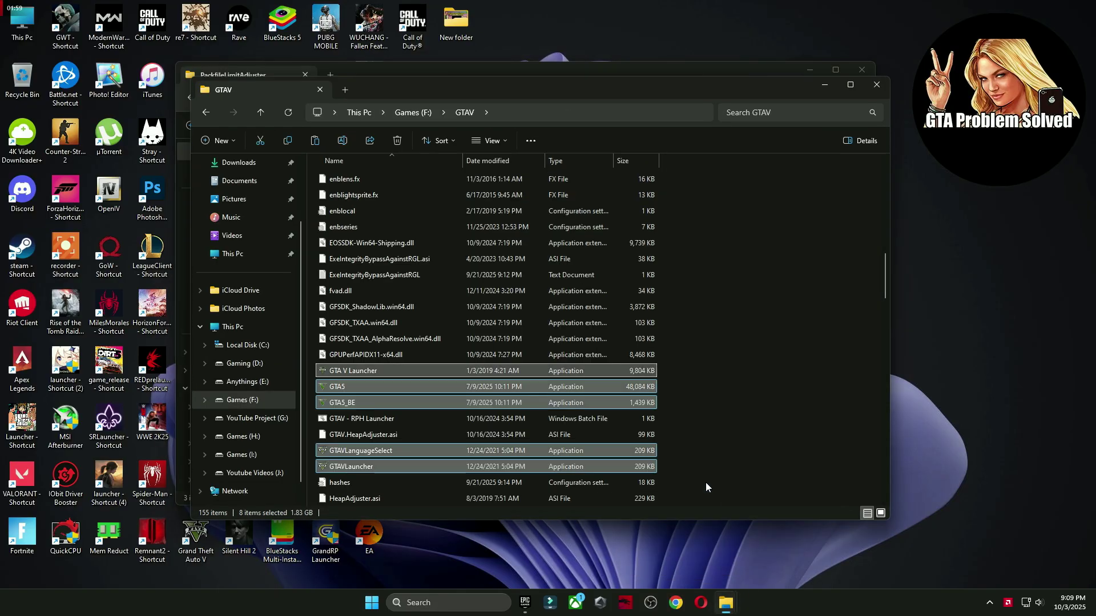
{"action": "right_click", "coordinate": [745, 312]}
{"action": "left_click", "coordinate": [751, 314]}
{"action": "left_click", "coordinate": [656, 208]}
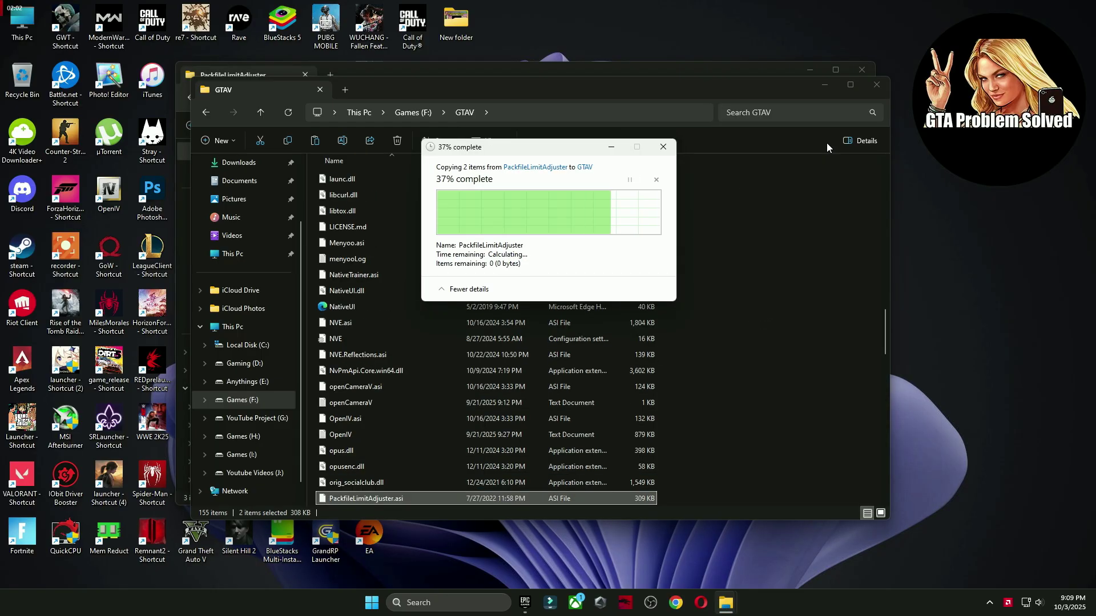
{"action": "left_click", "coordinate": [824, 84]}
Copy dinput8.dll, NativeTrainer.asi, ScriptHookV.dll and xinput1_4.dll from the bin folder inside the fix pack's Script Hook V folder.
{"action": "left_click", "coordinate": [196, 97]}
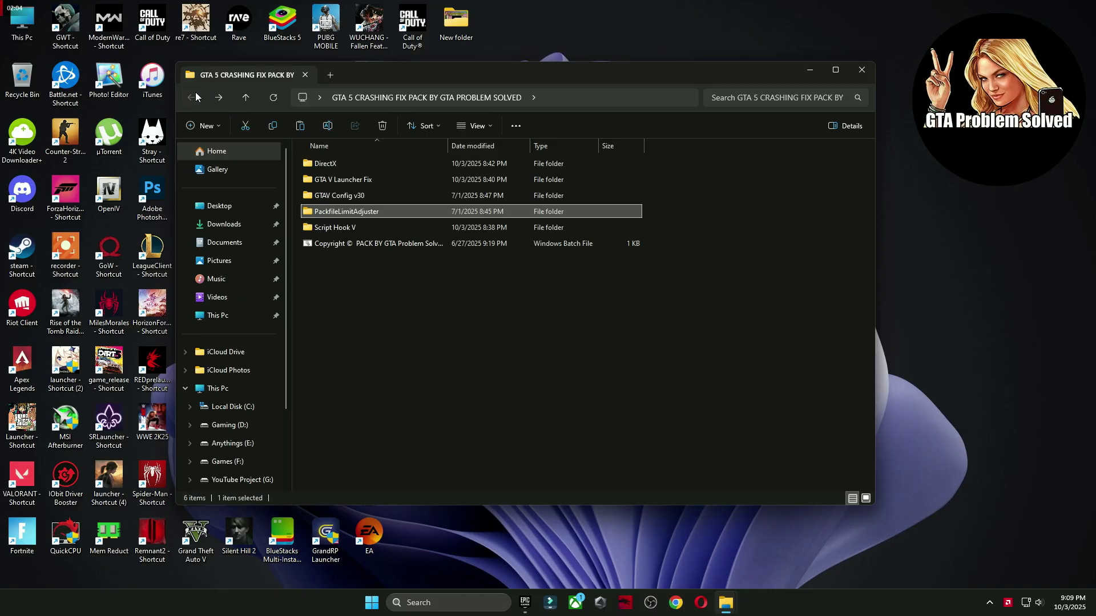
{"action": "double_click", "coordinate": [340, 227]}
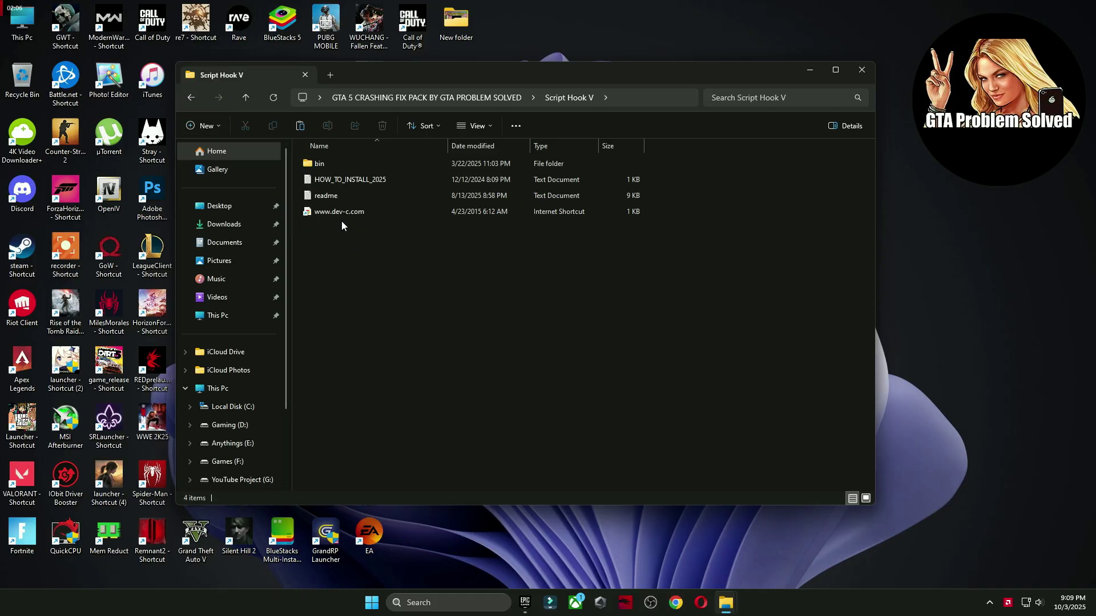
{"action": "double_click", "coordinate": [304, 164]}
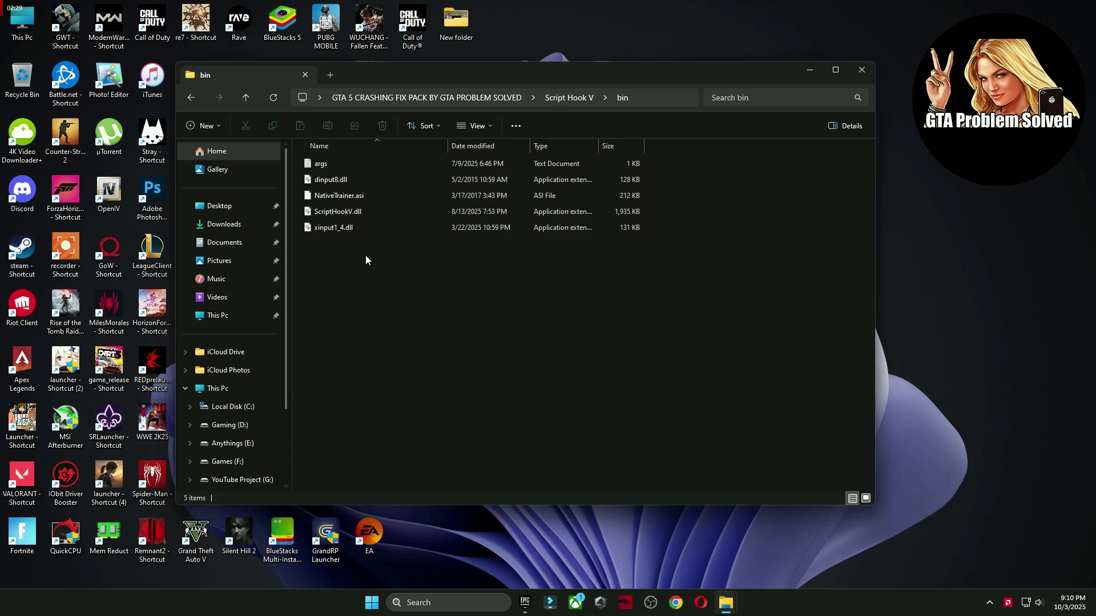
{"action": "left_click_drag", "start_coordinate": [417, 275], "coordinate": [339, 179]}
{"action": "right_click", "coordinate": [340, 182]}
{"action": "left_click", "coordinate": [354, 192]}
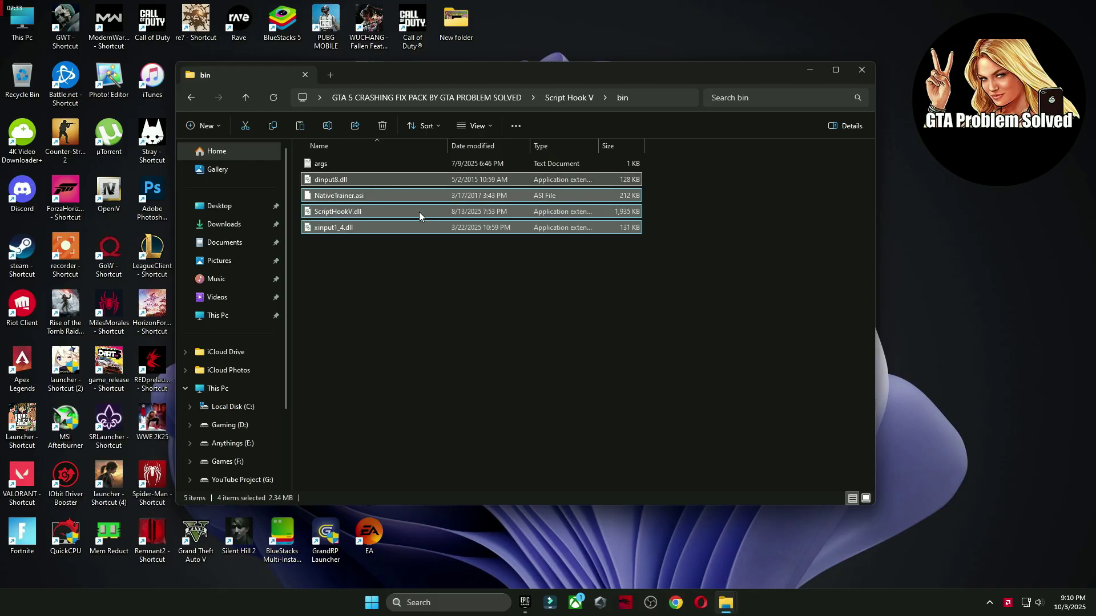
Paste the Script Hook V files into the GTAV folder, replacing the existing ones, and close the GTAV window.
{"action": "mouse_move", "coordinate": [720, 602]}
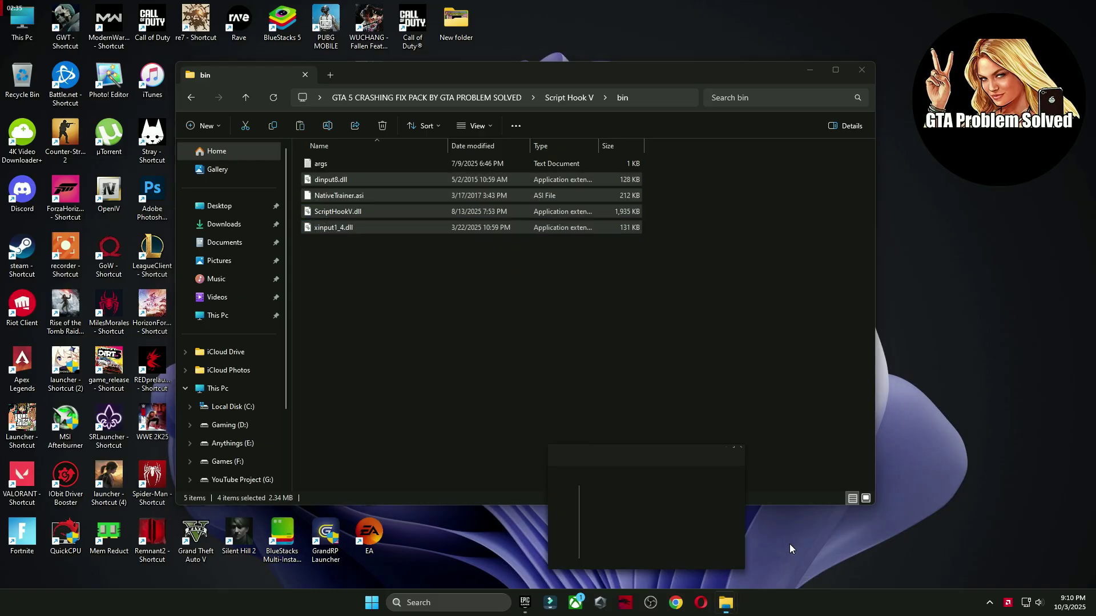
{"action": "left_click", "coordinate": [789, 544]}
{"action": "right_click", "coordinate": [744, 295]}
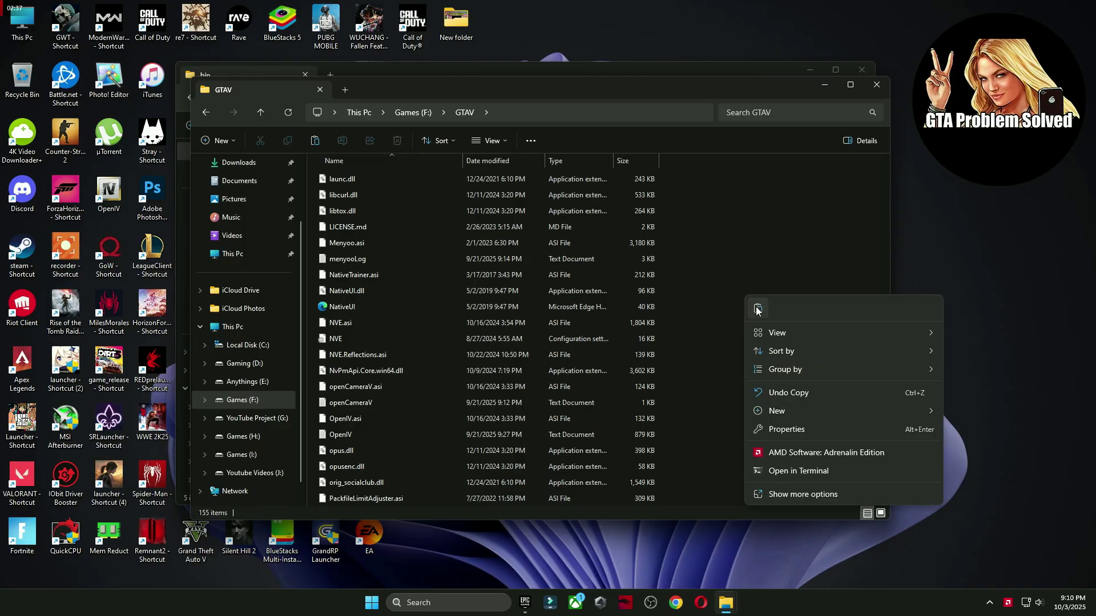
{"action": "left_click", "coordinate": [756, 309]}
{"action": "left_click", "coordinate": [556, 213]}
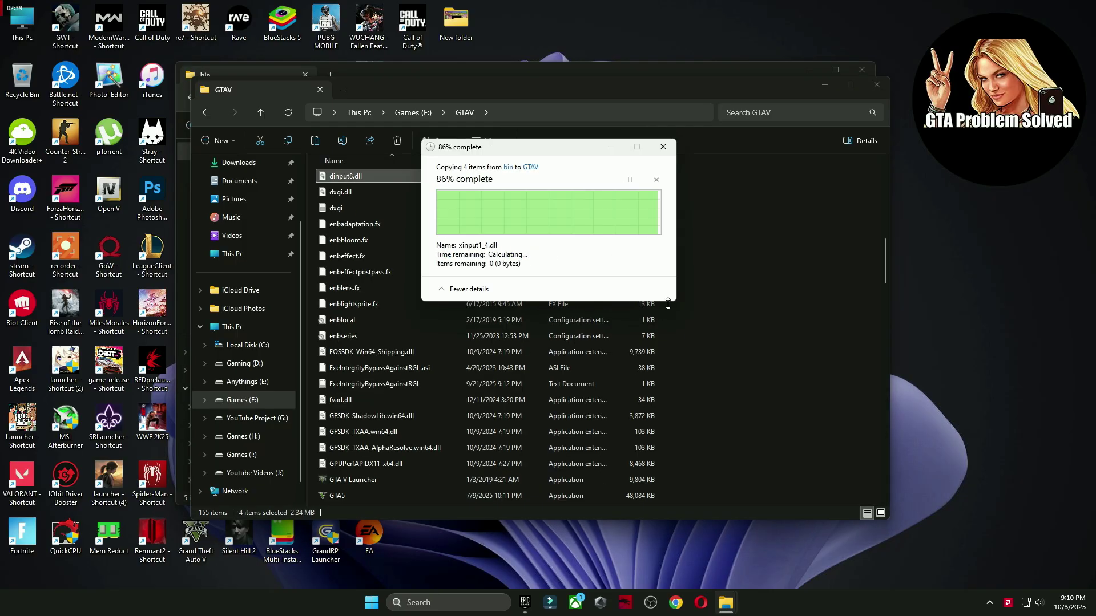
{"action": "left_click", "coordinate": [876, 86]}
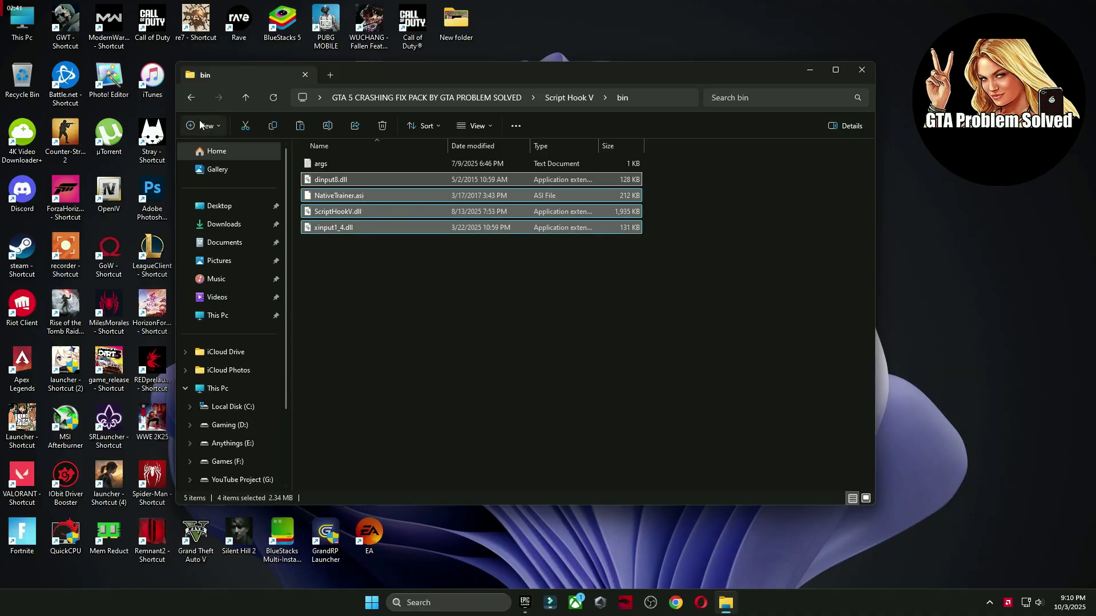
Open the fix pack's GTAV Config v30 folder containing the gameconfig file and minimize the window.
{"action": "left_click", "coordinate": [190, 100]}
{"action": "left_click", "coordinate": [190, 100]}
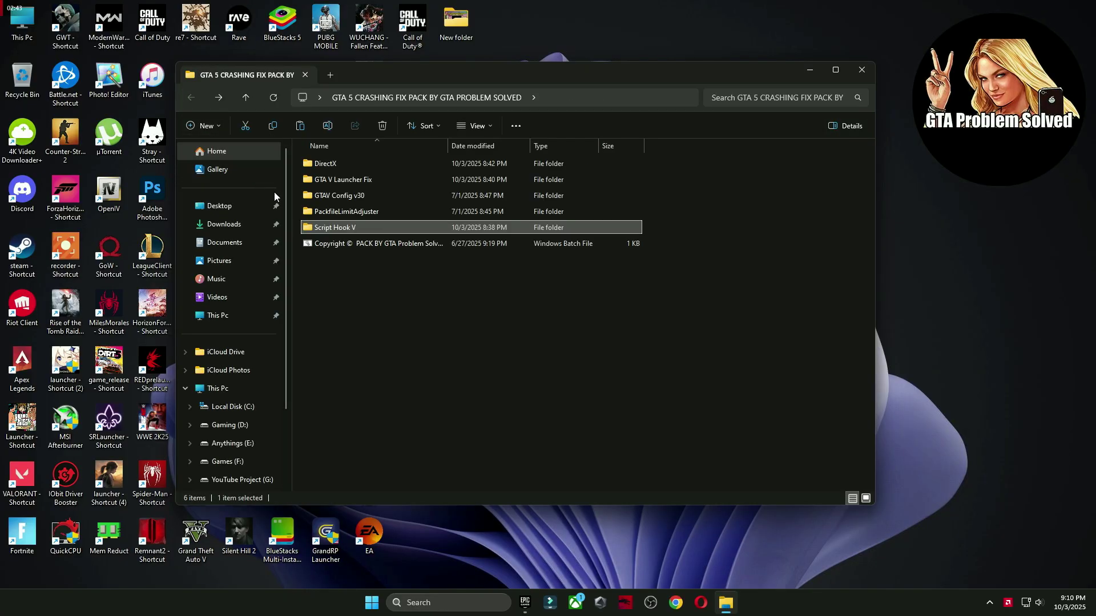
{"action": "double_click", "coordinate": [347, 195]}
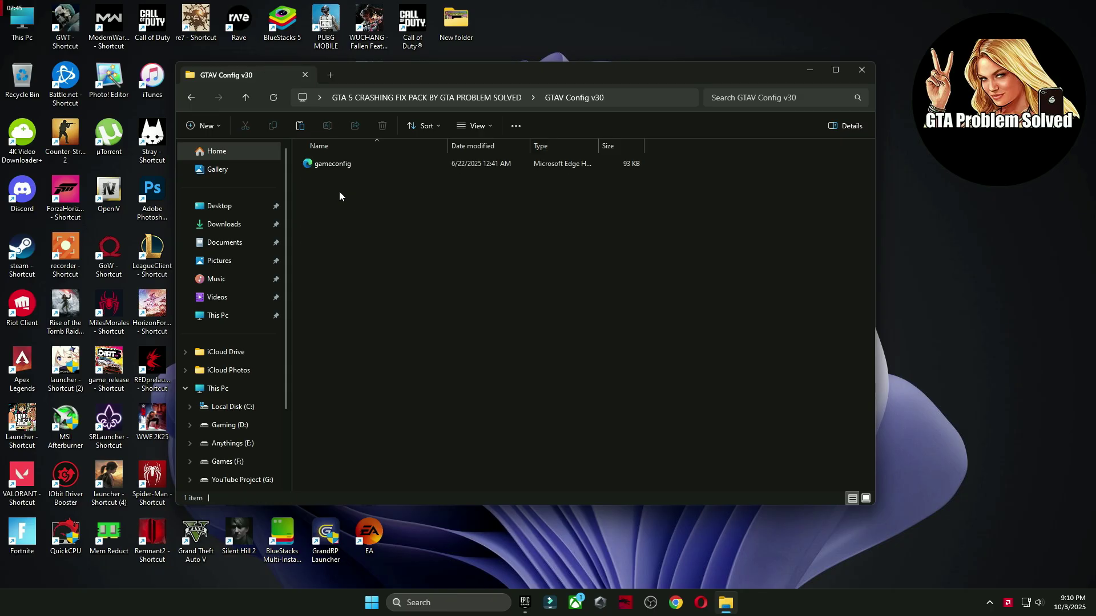
{"action": "left_click", "coordinate": [808, 71]}
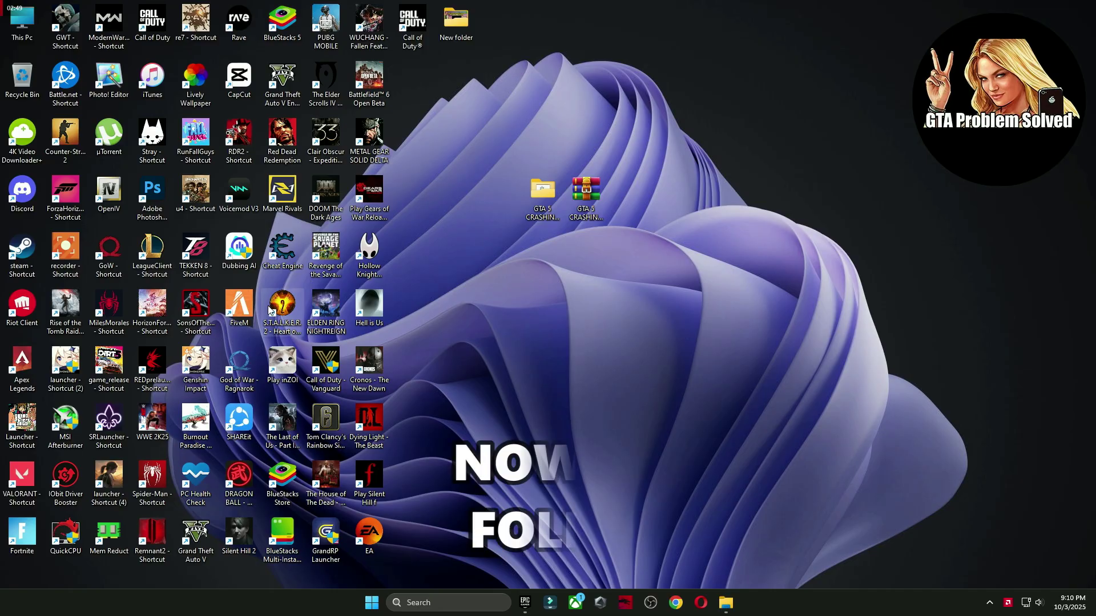
Launch OpenIV and load the Windows version of Grand Theft Auto V.
{"action": "double_click", "coordinate": [109, 197]}
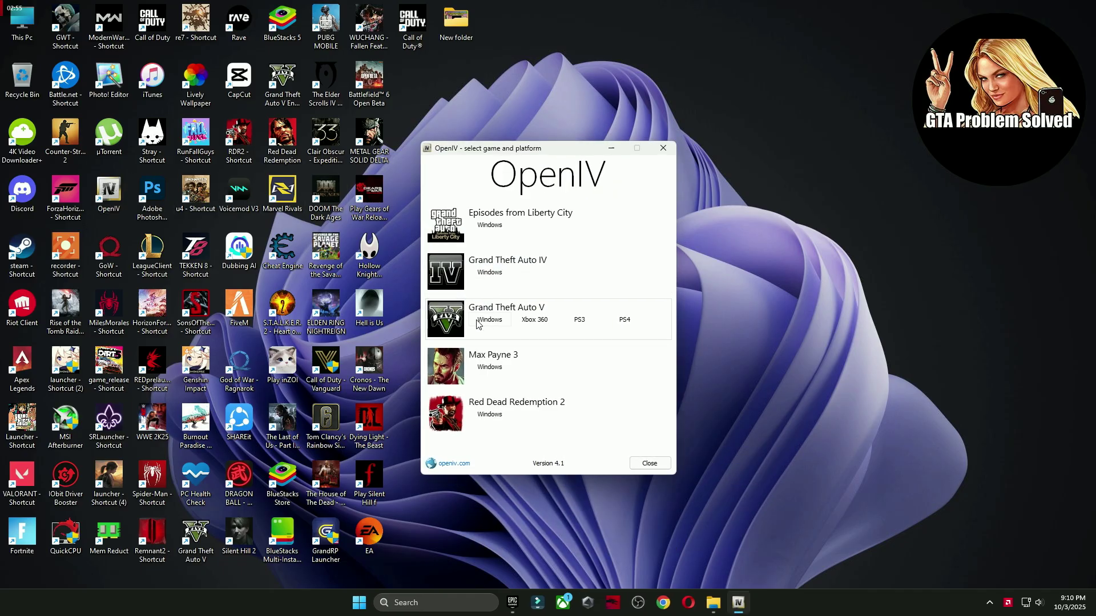
{"action": "left_click", "coordinate": [489, 320]}
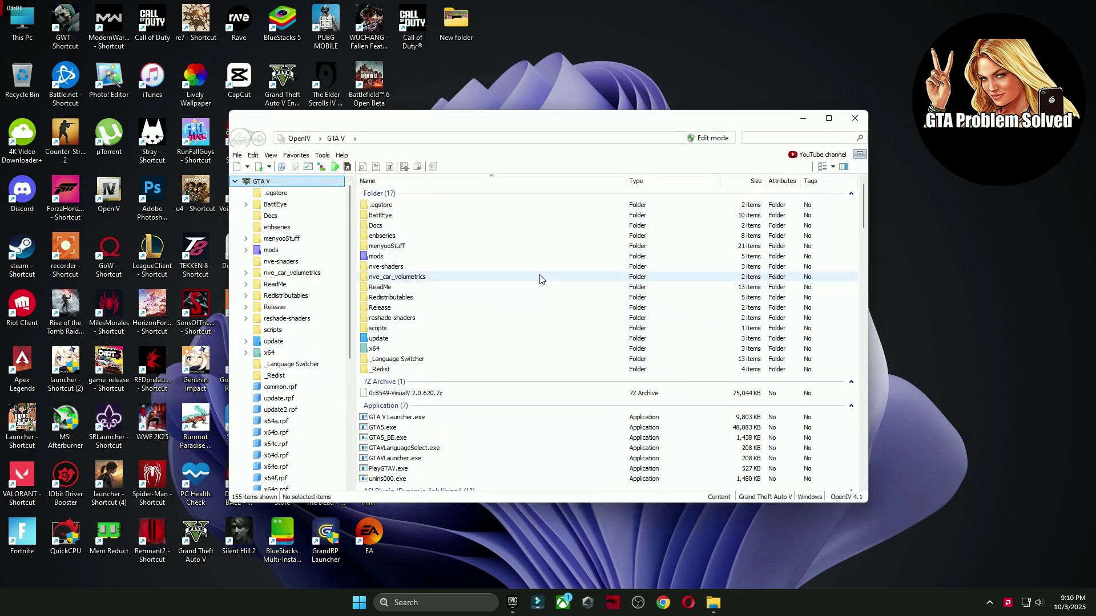
Turn on edit mode in OpenIV and open the data folder inside mods > update > update.rpf > common.
{"action": "left_click", "coordinate": [714, 138]}
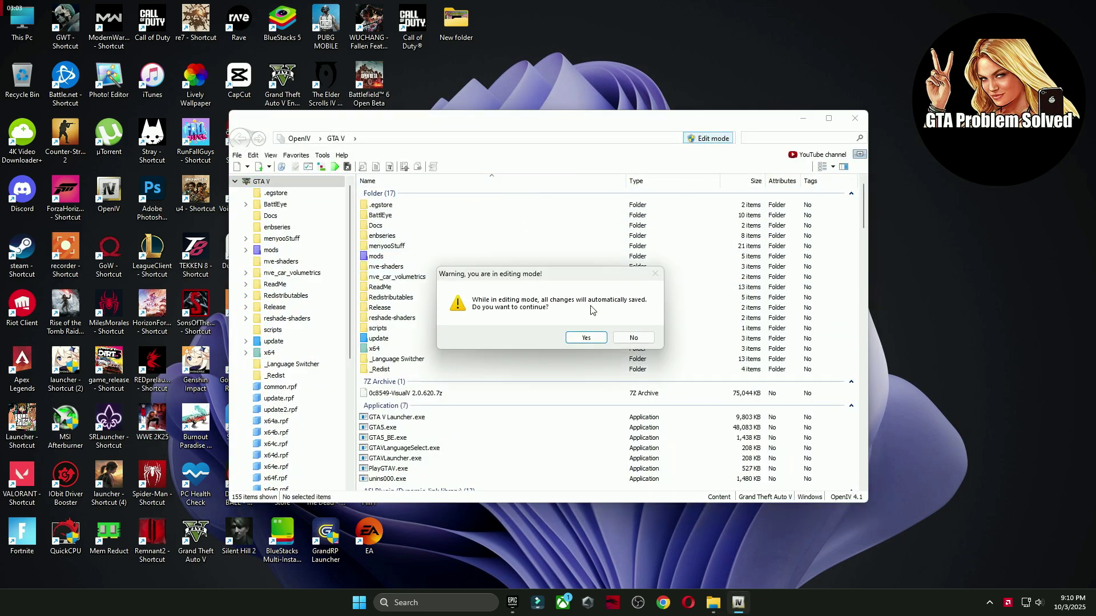
{"action": "left_click", "coordinate": [586, 341]}
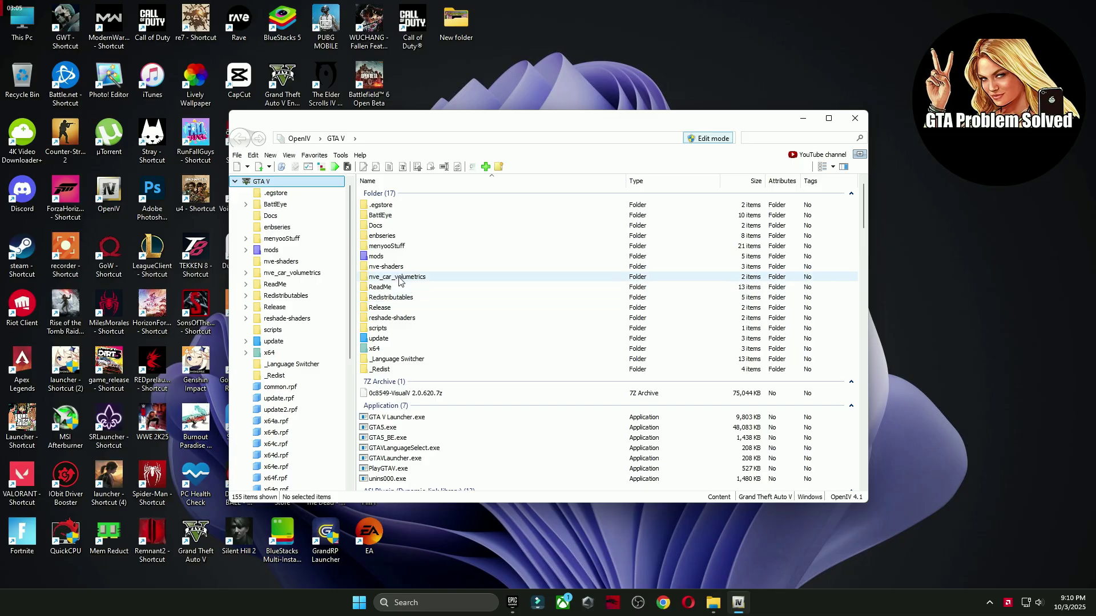
{"action": "double_click", "coordinate": [368, 261]}
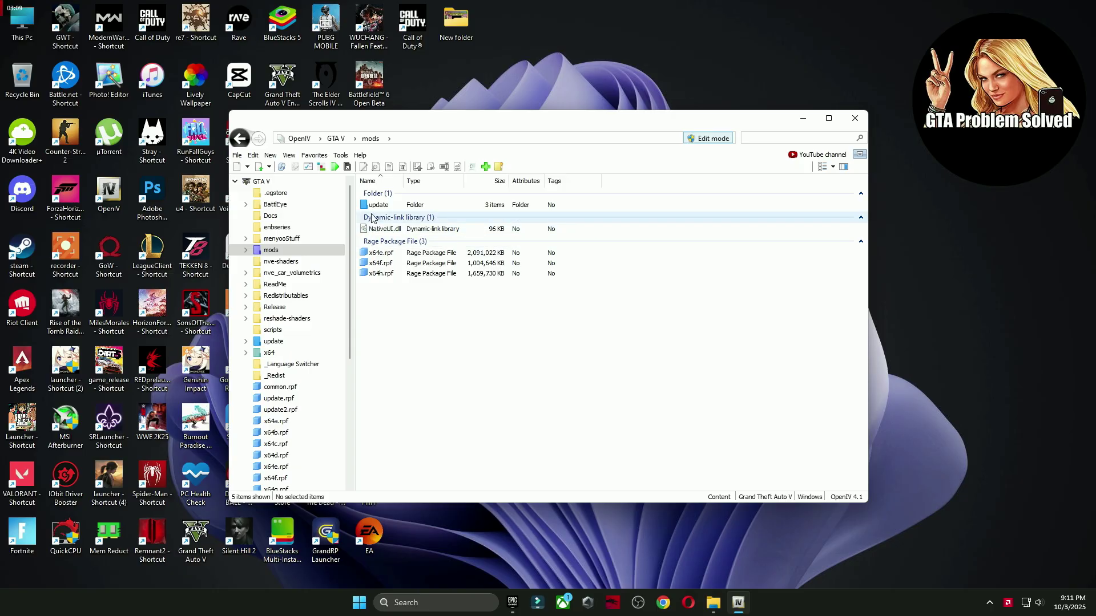
{"action": "double_click", "coordinate": [372, 206]}
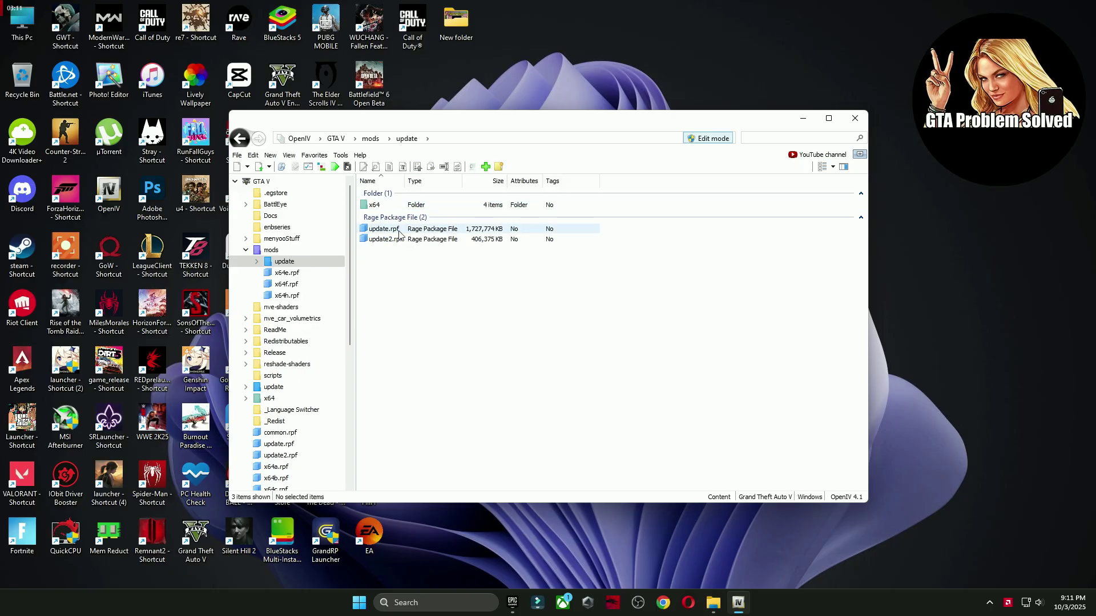
{"action": "left_click", "coordinate": [394, 231]}
{"action": "double_click", "coordinate": [395, 230]}
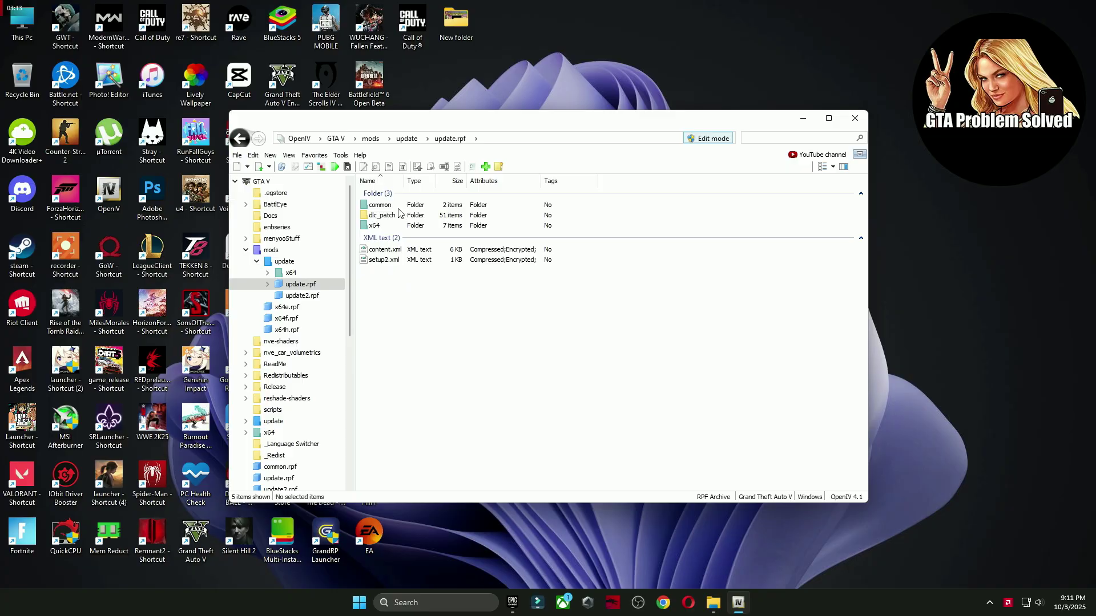
{"action": "double_click", "coordinate": [381, 205]}
{"action": "double_click", "coordinate": [382, 206]}
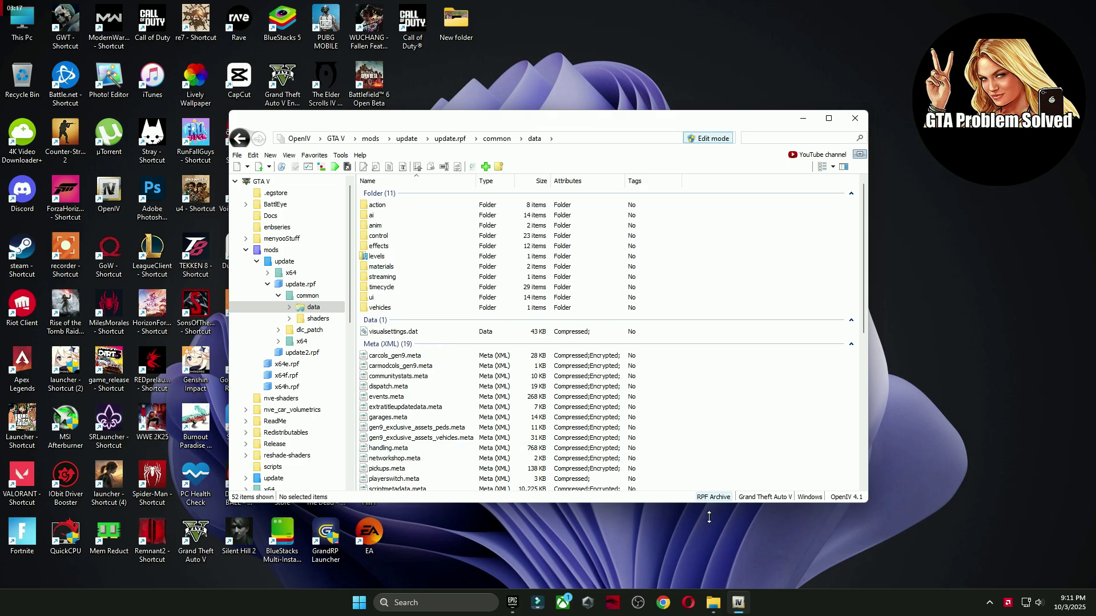
Add the gameconfig file from the GTAV Config v30 folder to the open data folder in OpenIV and close both windows.
{"action": "left_click", "coordinate": [713, 602]}
{"action": "left_click_drag", "start_coordinate": [483, 76], "coordinate": [878, 204]}
{"action": "left_click_drag", "start_coordinate": [714, 293], "coordinate": [440, 266]}
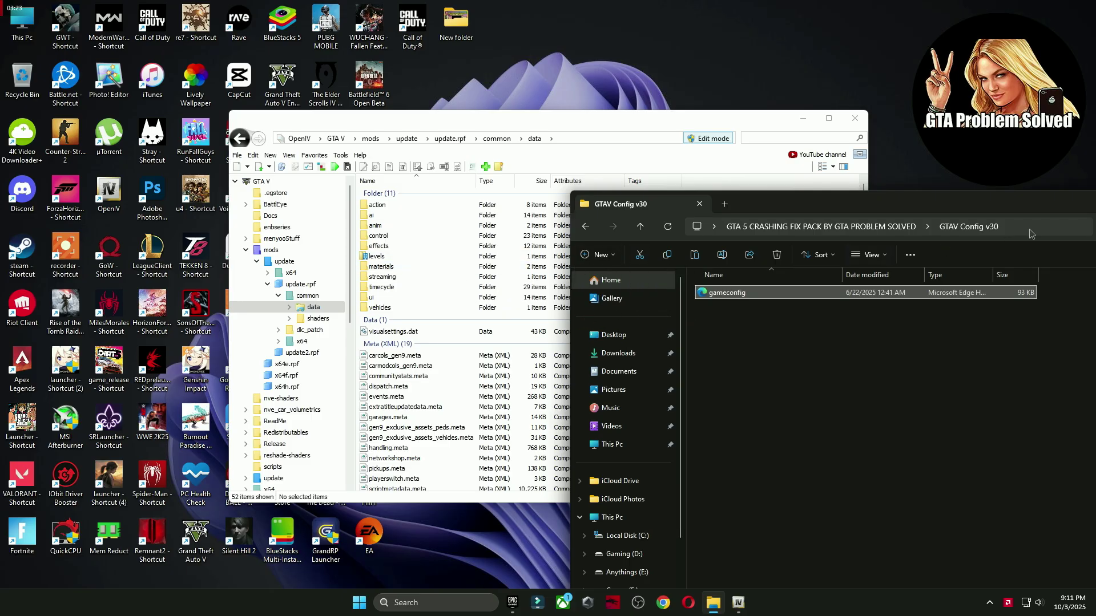
{"action": "left_click_drag", "start_coordinate": [1060, 190], "coordinate": [758, 115]}
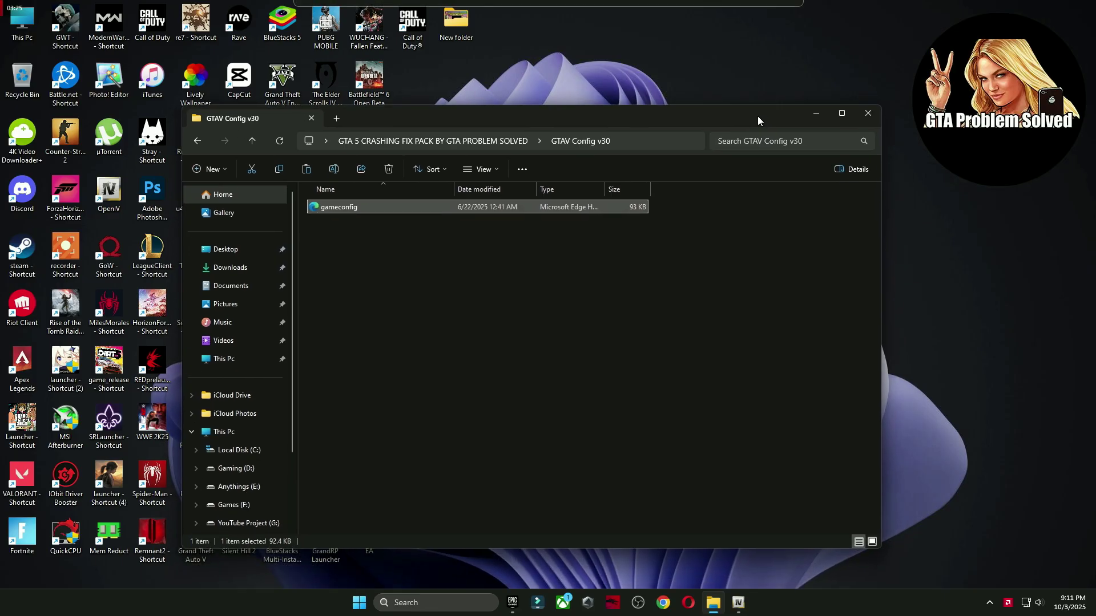
{"action": "left_click", "coordinate": [873, 113]}
{"action": "left_click", "coordinate": [844, 125]}
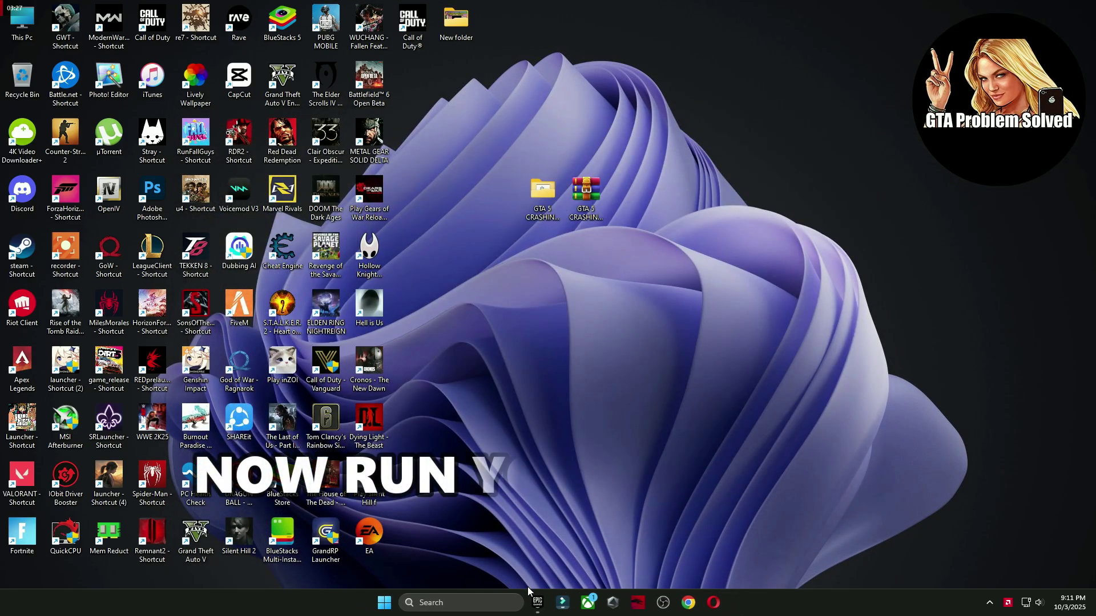
Switch to the Epic Games library, launch the Premium Edition of Grand Theft Auto V and allow Rockstar Games Launcher to make changes.
{"action": "left_click", "coordinate": [536, 600]}
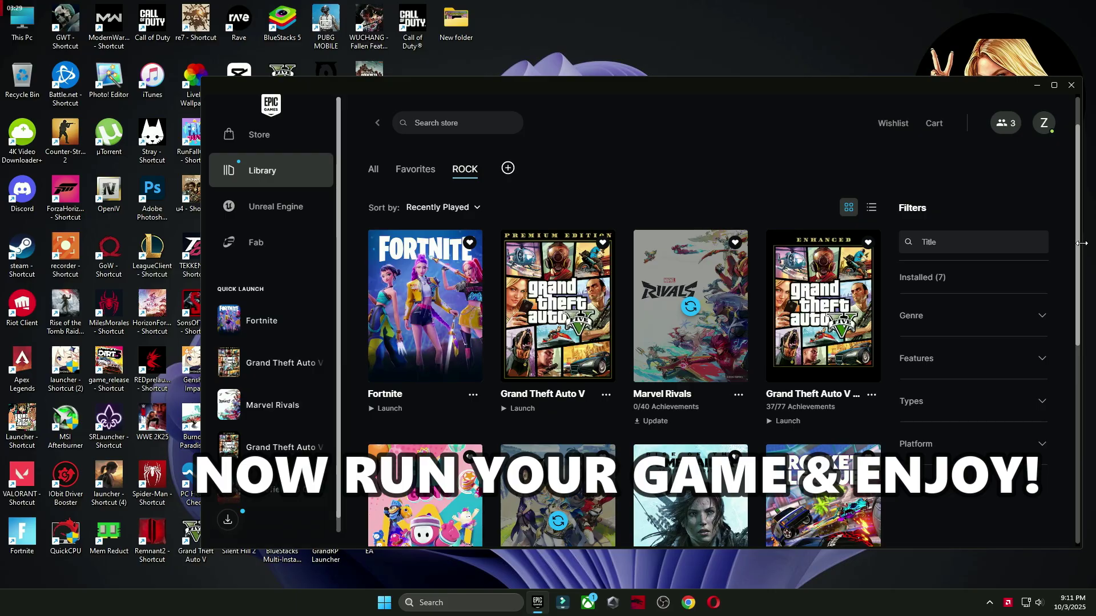
{"action": "left_click_drag", "start_coordinate": [1081, 243], "coordinate": [906, 245]}
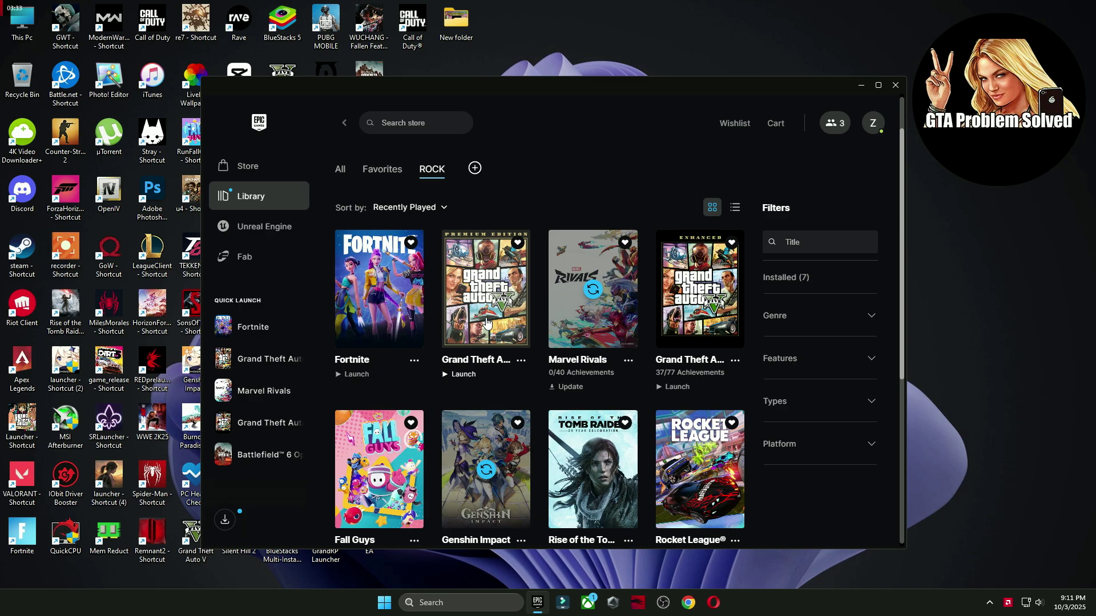
{"action": "left_click", "coordinate": [487, 280]}
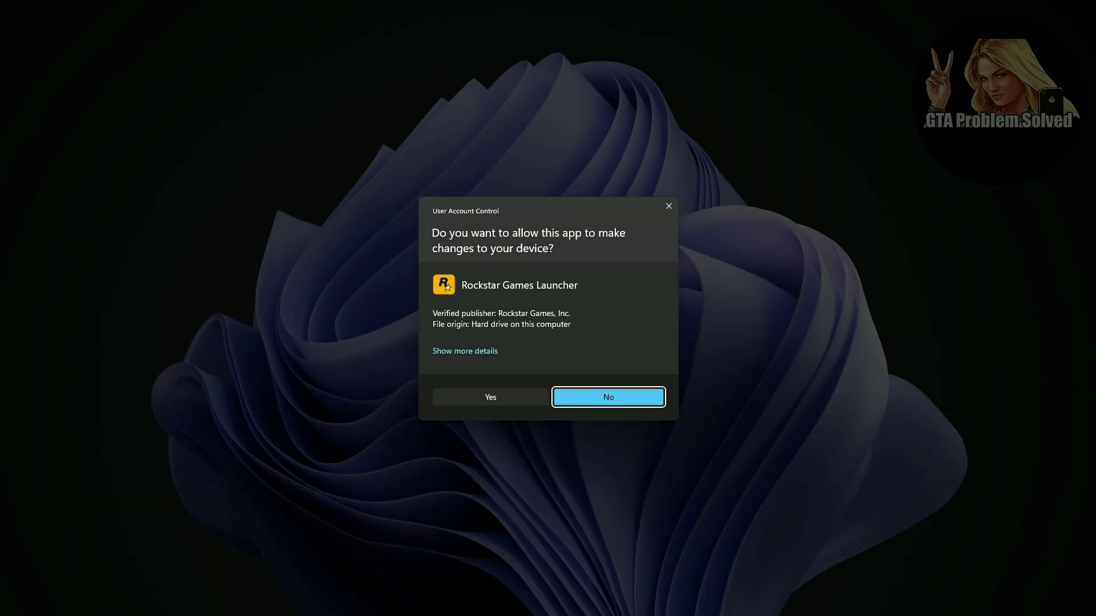
{"action": "left_click", "coordinate": [491, 398]}
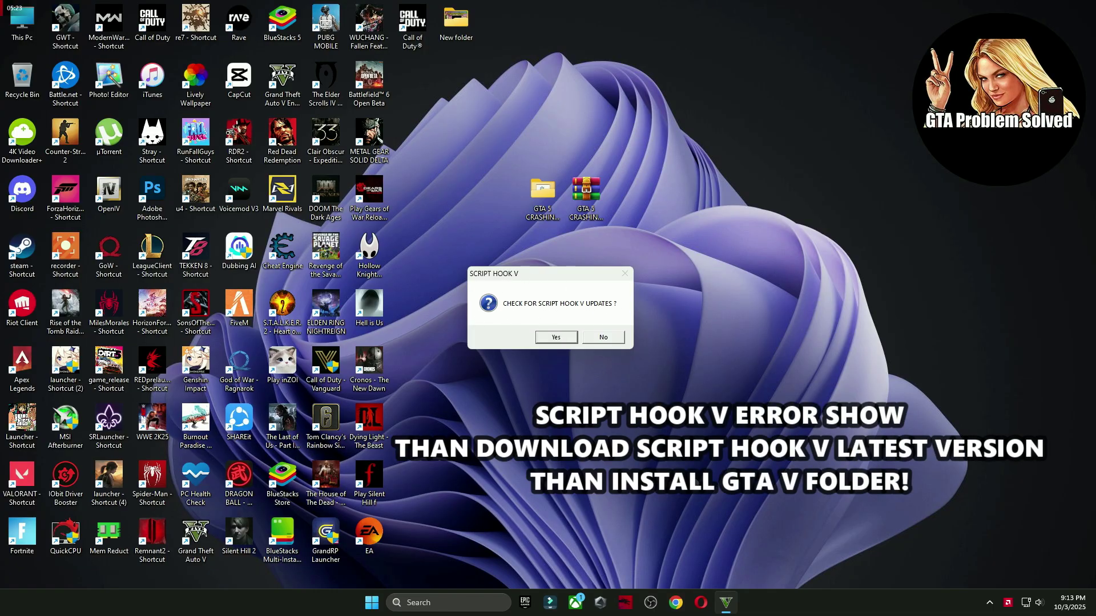
Switch to Chrome, search Google for "script hook v" and look over the results for the latest version.
{"action": "left_click", "coordinate": [556, 336]}
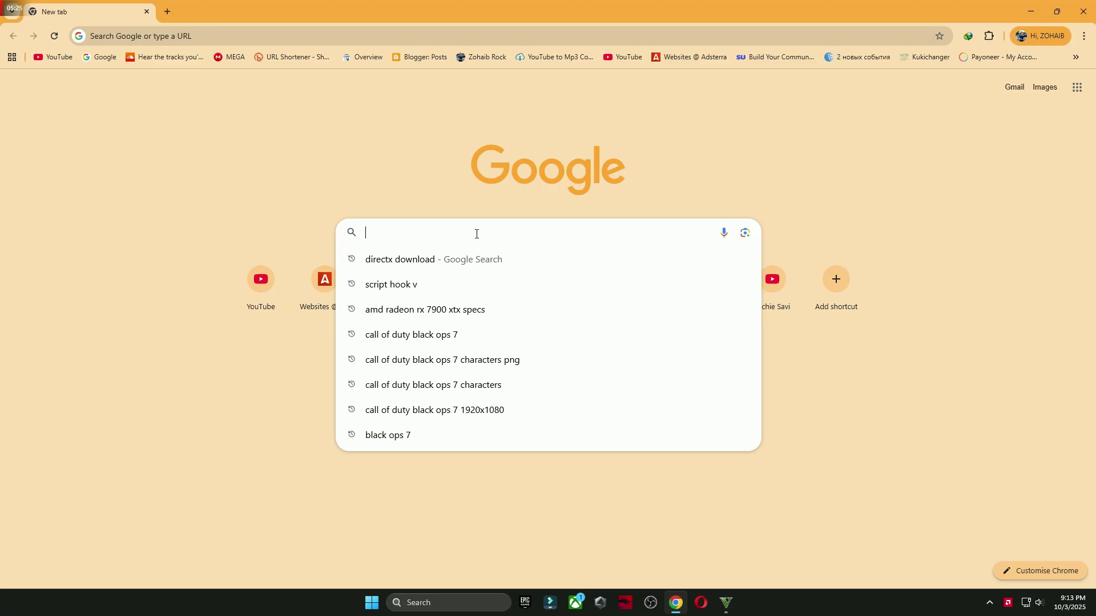
{"action": "type", "text": "sc"}
{"action": "key", "text": "Down"}
{"action": "key", "text": "Return"}
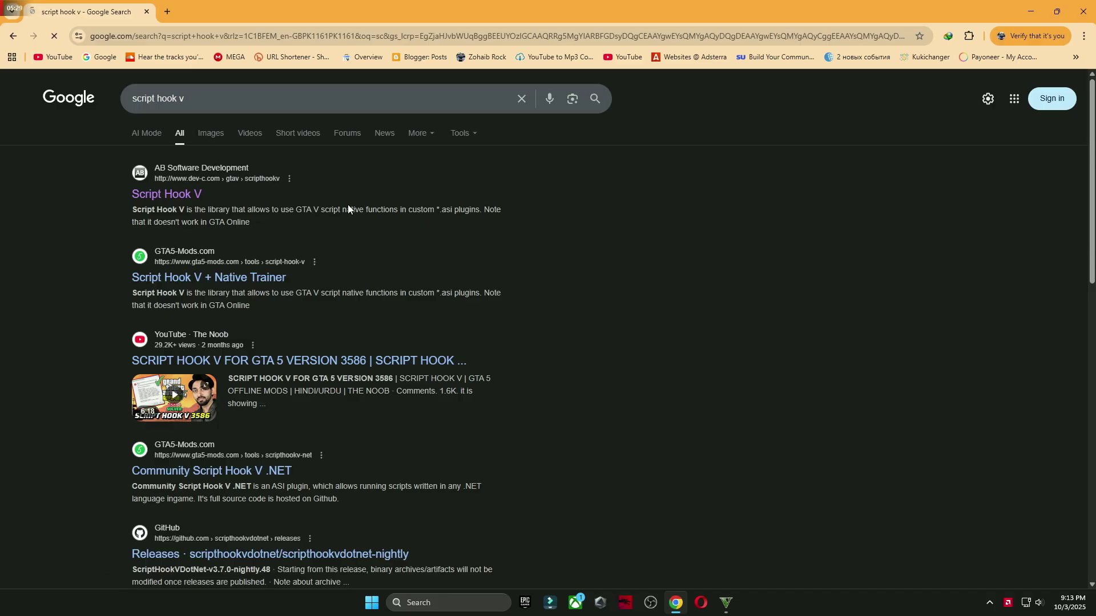
{"action": "scroll", "coordinate": [640, 371], "scroll_direction": "down", "scroll_amount": 2}
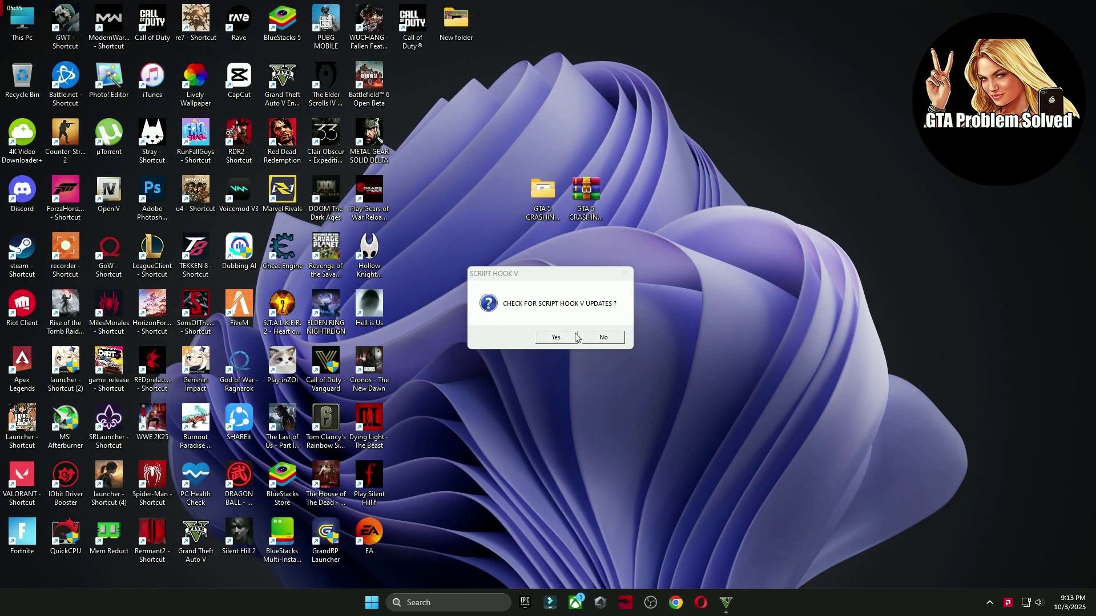
Decline the Script Hook V update check and start Story Mode in Grand Theft Auto V.
{"action": "left_click", "coordinate": [604, 337]}
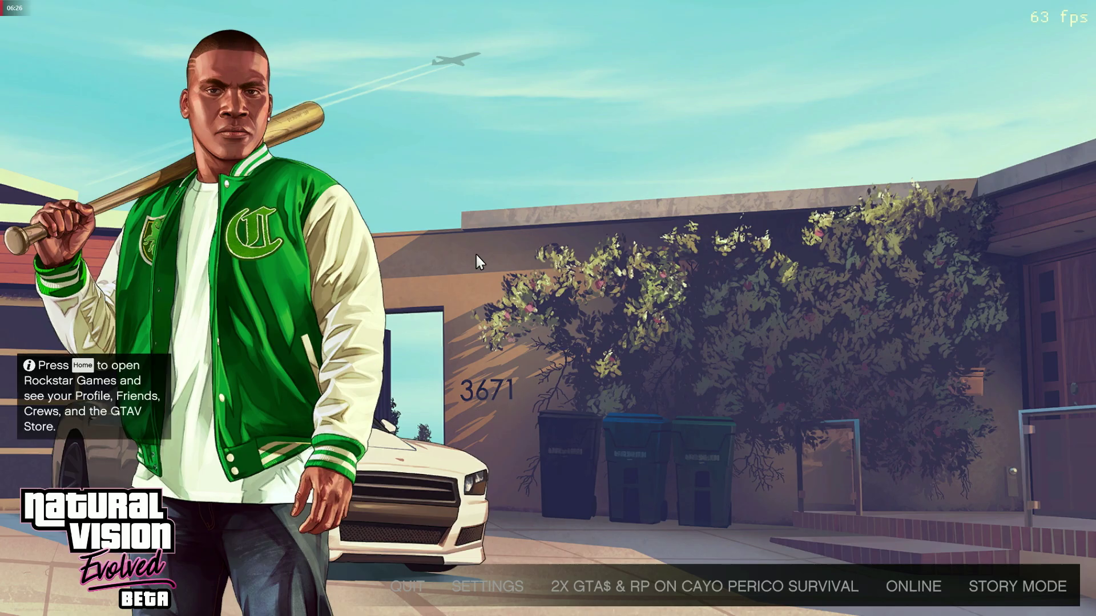
{"action": "left_click", "coordinate": [1022, 593]}
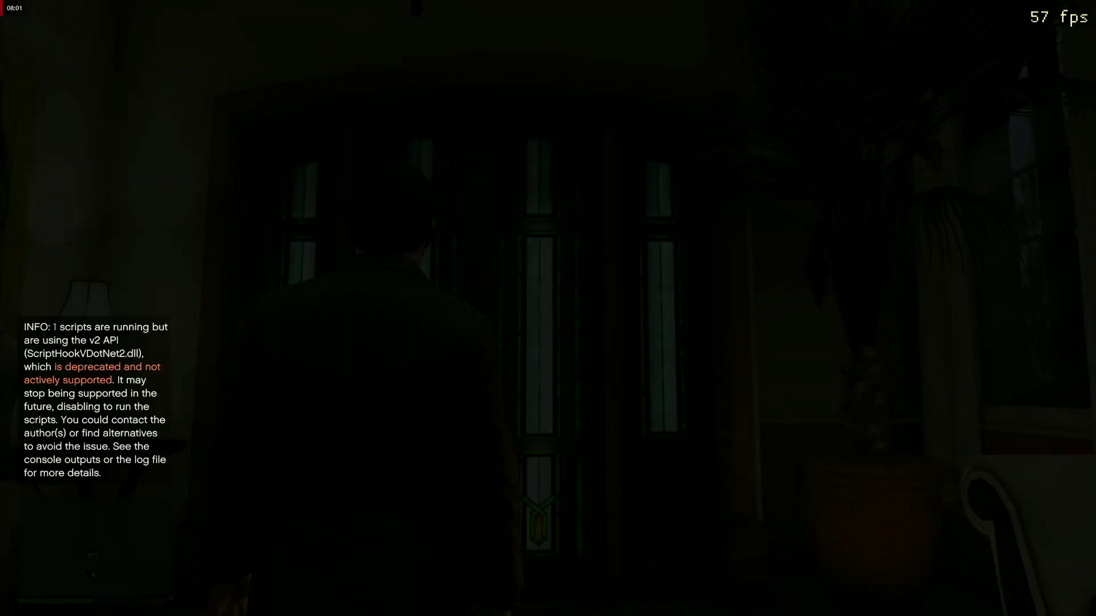
{"action": "key", "text": "w"}
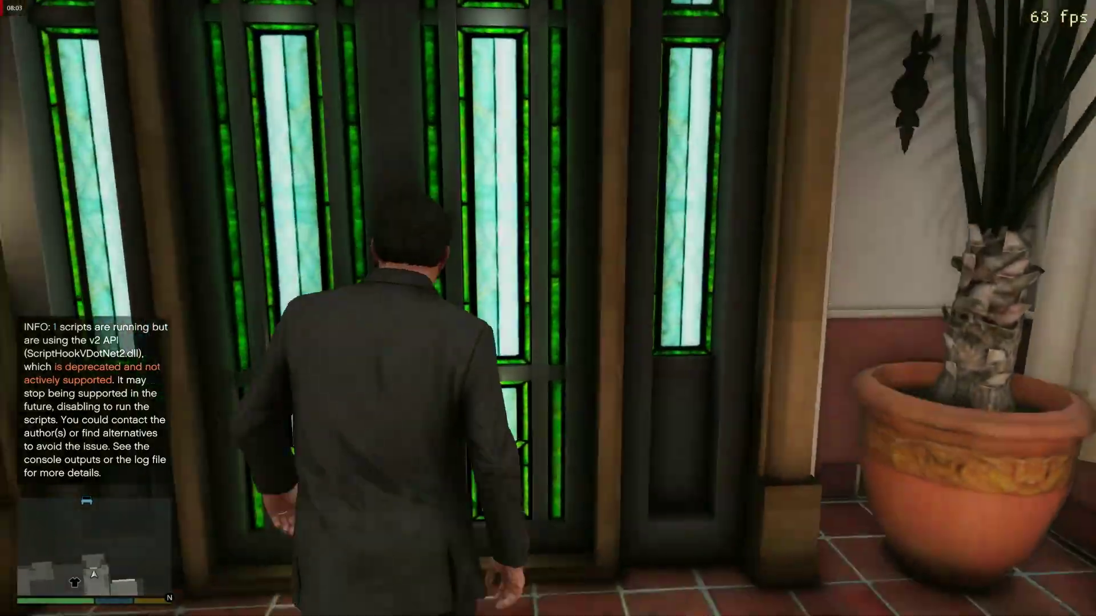
{"action": "key", "text": "w"}
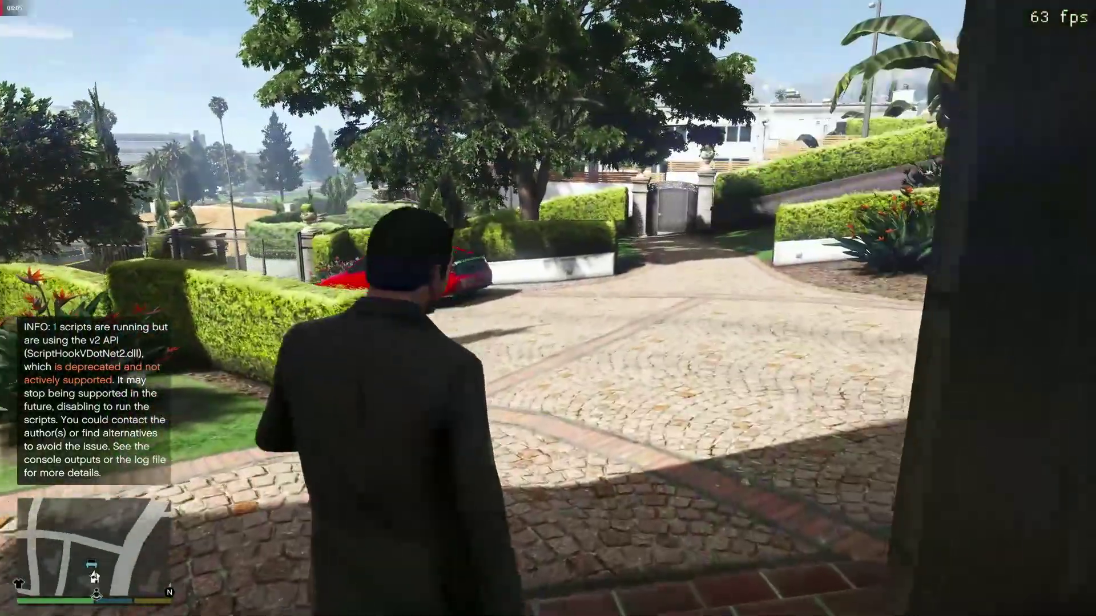
{"action": "key", "text": "w"}
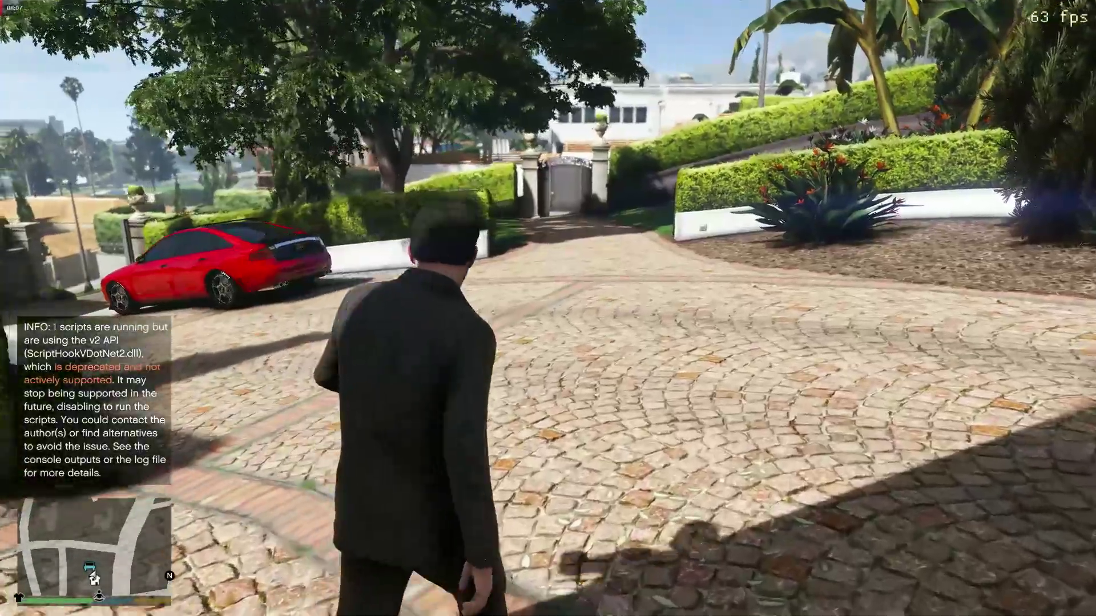
{"action": "key", "text": "w"}
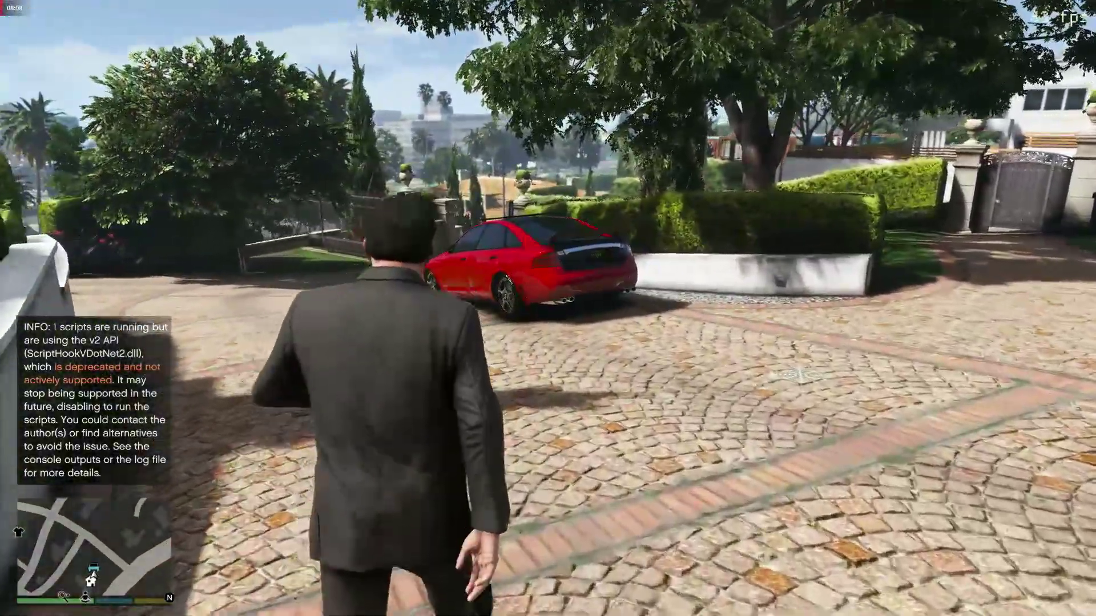
{"action": "key", "text": "Escape"}
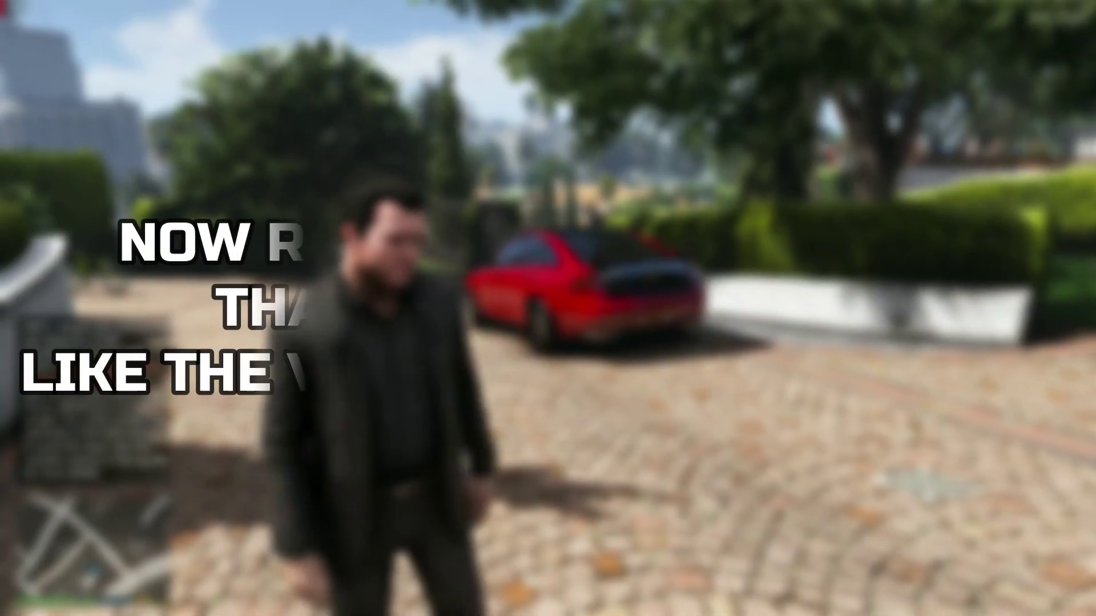